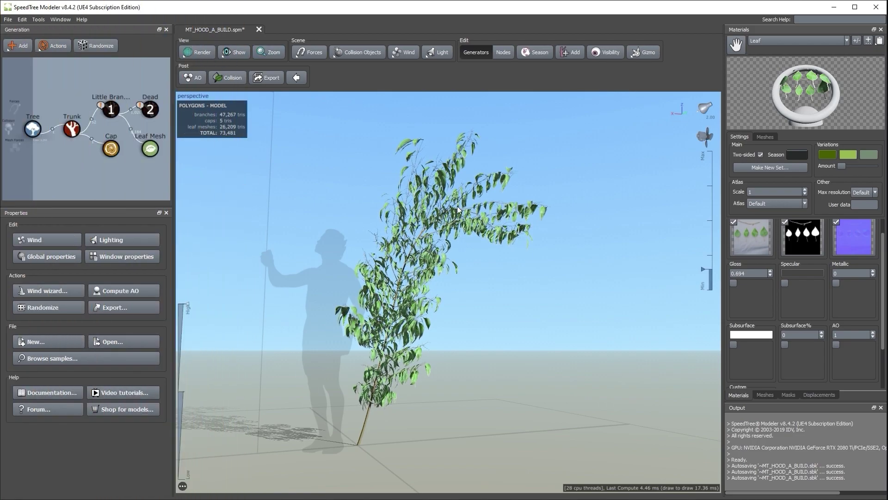
# Export the tree for Unreal Engine 4 as MT_HOOD_A_BUILD.st with all LODs, no atlas and UE4 texture packing, and check the exported files
pyautogui.click(9, 21)
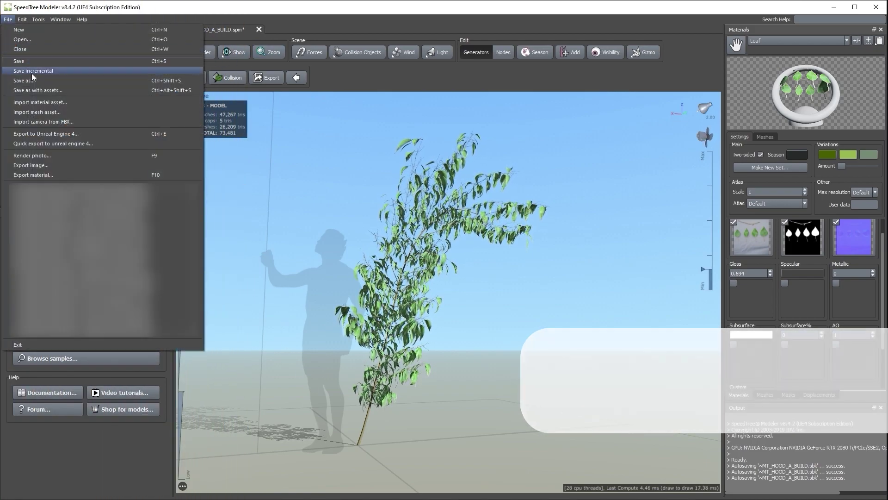
pyautogui.click(46, 133)
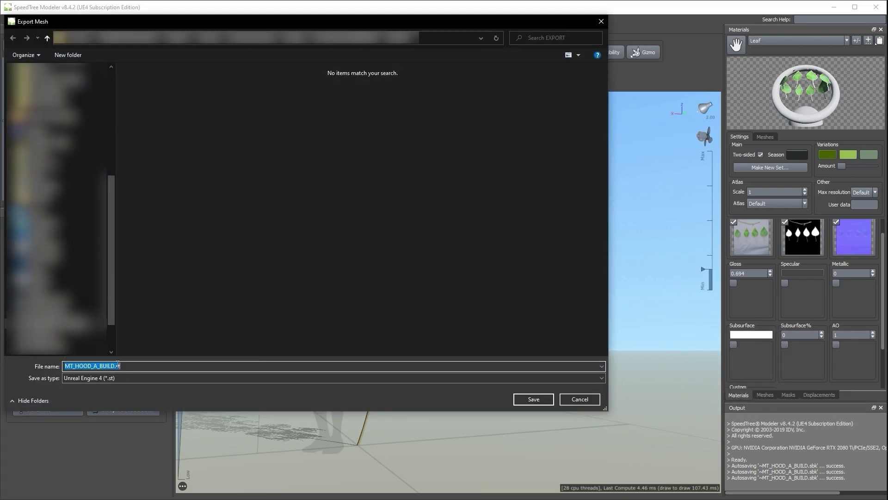
pyautogui.click(518, 399)
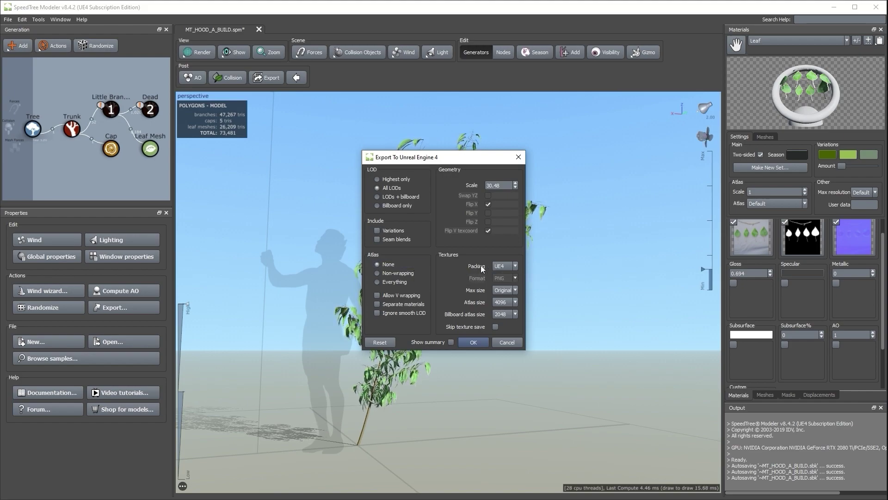
pyautogui.click(474, 341)
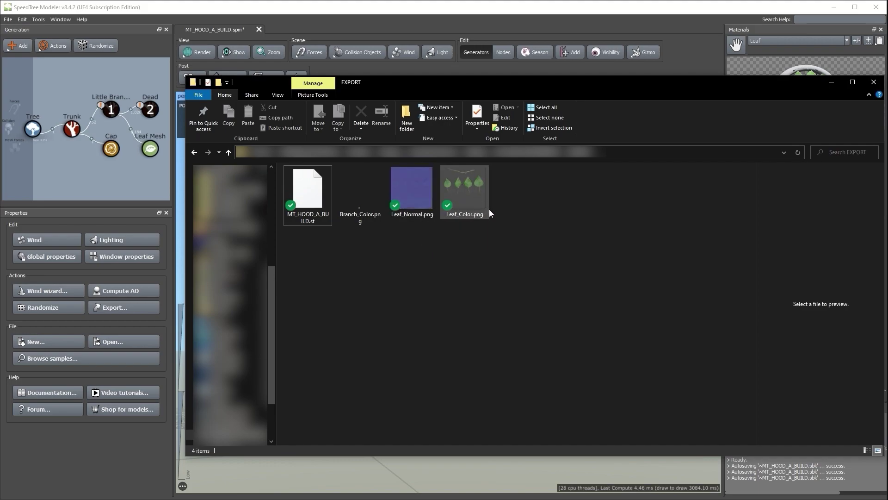
pyautogui.moveTo(480, 215)
pyautogui.moveTo(472, 198); pyautogui.dragTo(497, 165)
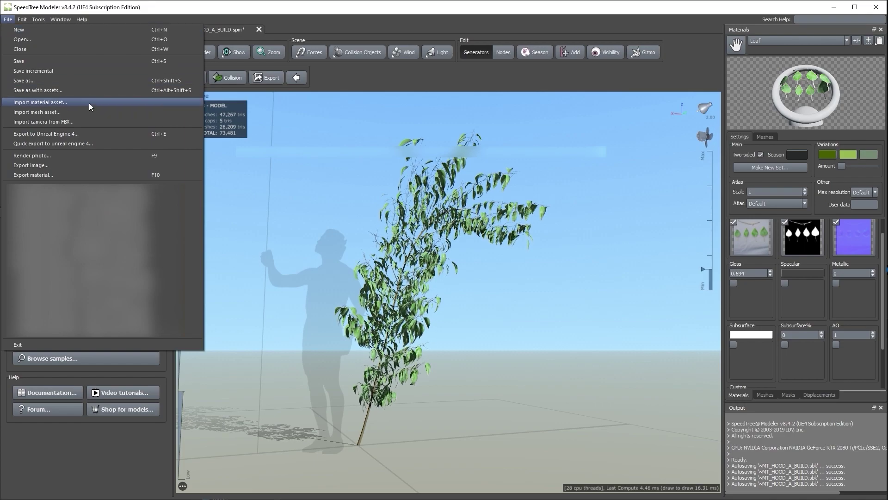
# Export the tree again as MT_HOOD_A_BUILD_ATLAS_EVERYTHING.st with the atlas option set to Everything, and check the resulting textures
pyautogui.click(46, 133)
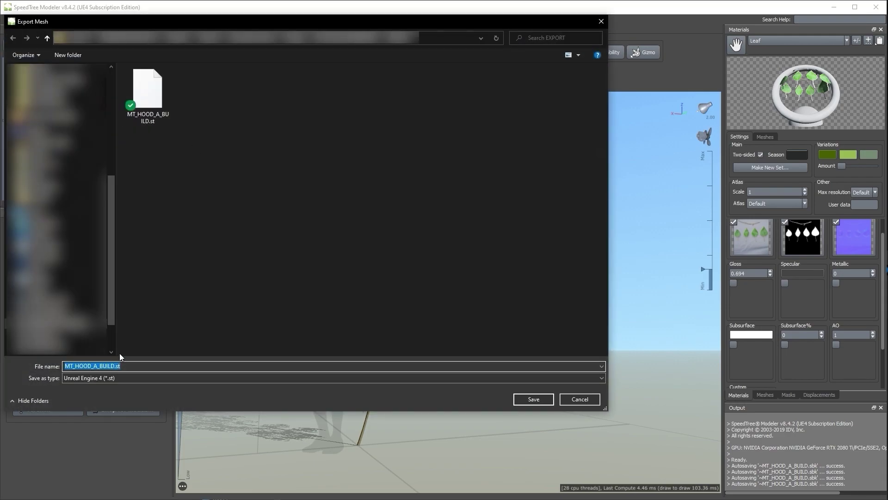
pyautogui.click(115, 366)
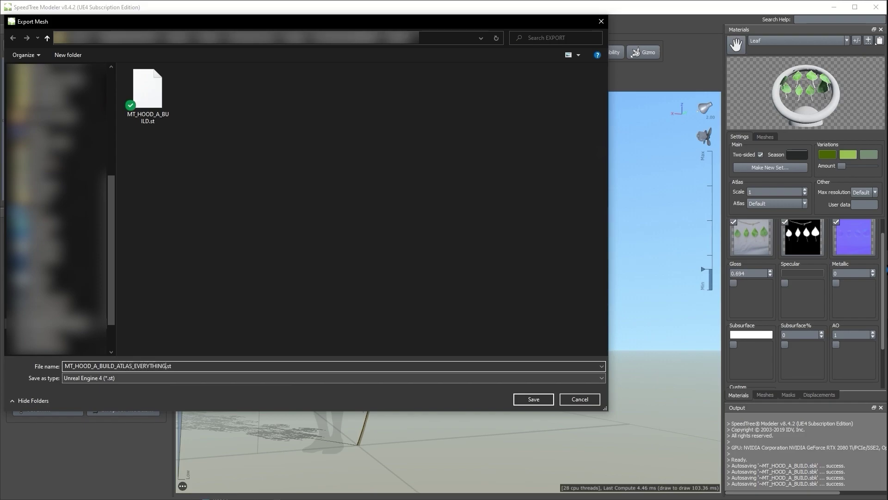
pyautogui.click(534, 399)
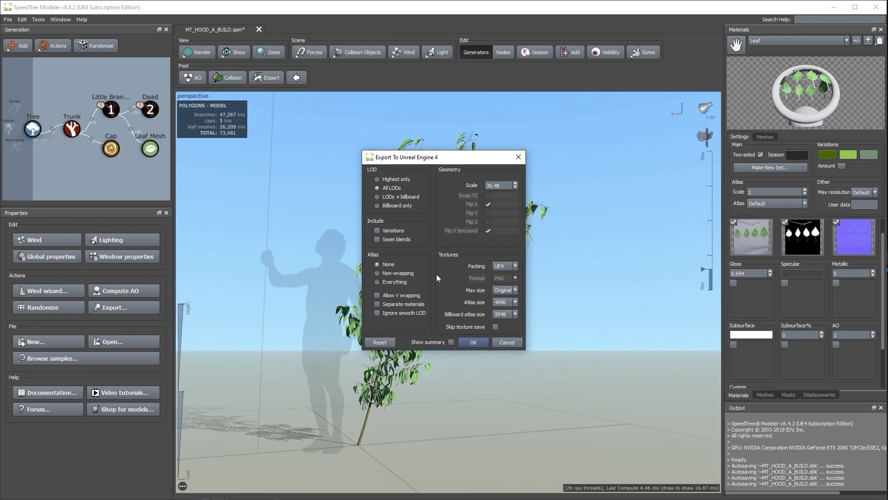
pyautogui.click(386, 282)
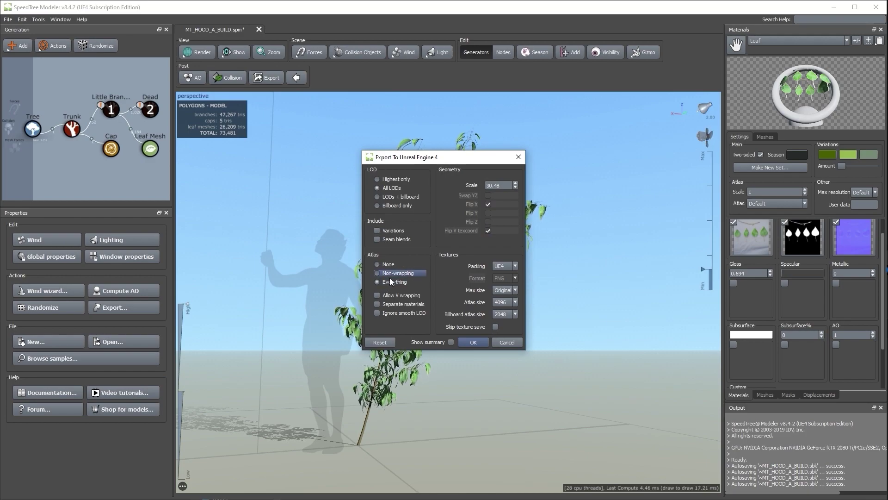
pyautogui.click(474, 342)
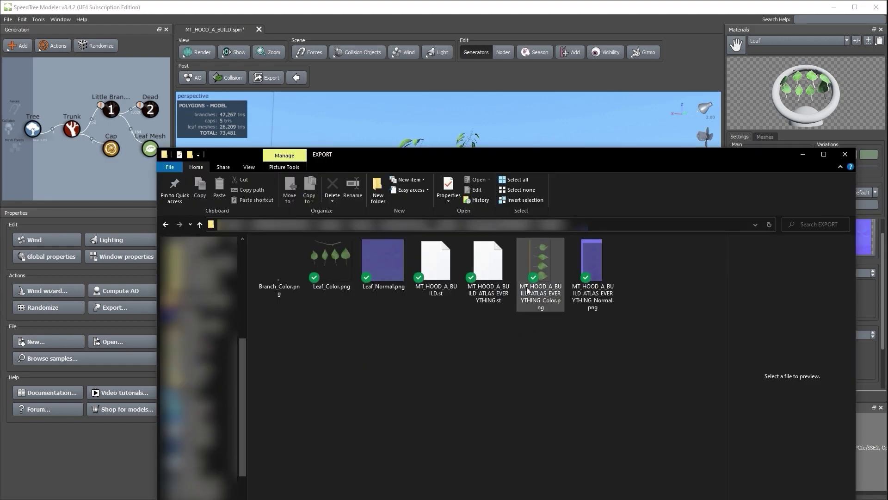
pyautogui.moveTo(531, 290)
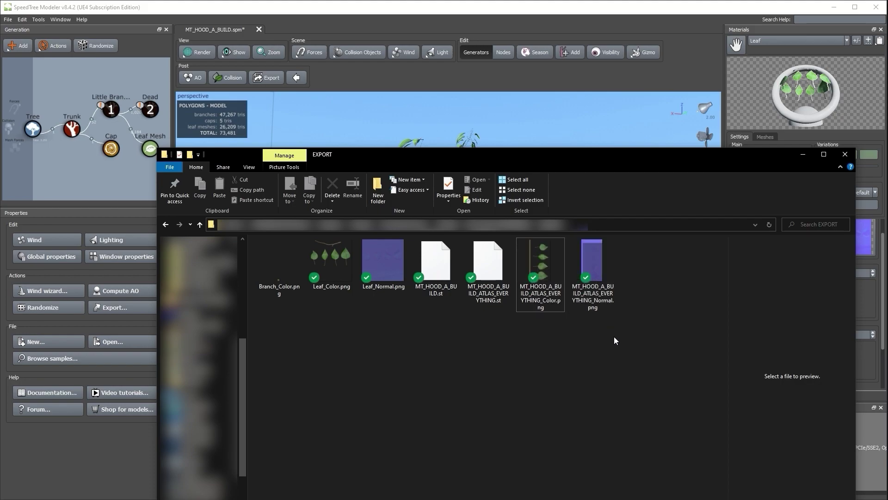
pyautogui.moveTo(610, 247)
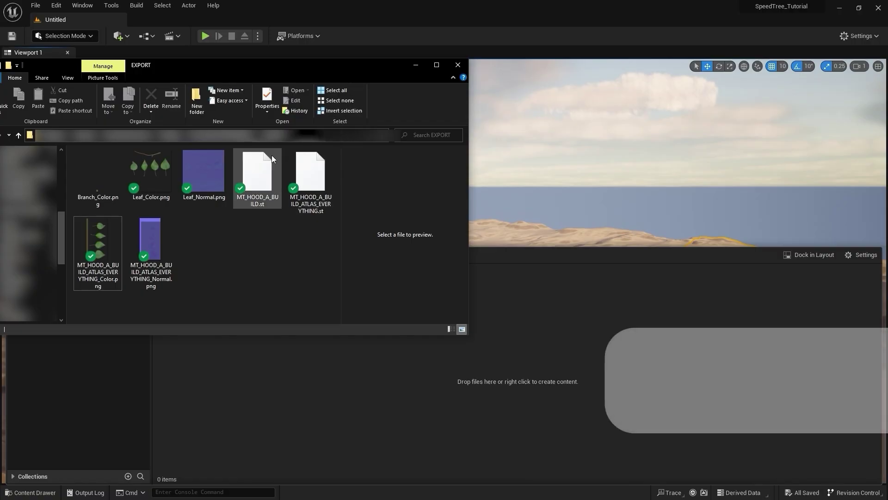
# Bring MT_HOOD_A_BUILD.st into Unreal Engine's MT_HOOD_A content folder and set the LOD setup to Individual Actors
pyautogui.click(265, 187)
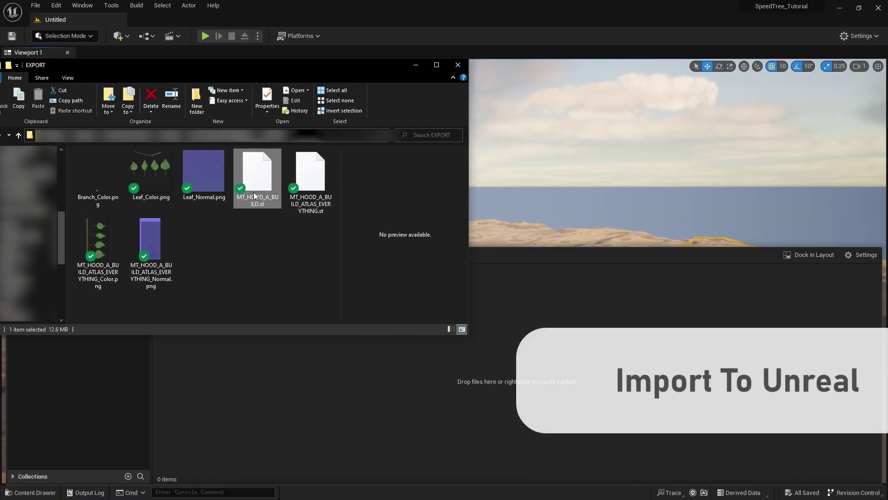
pyautogui.moveTo(254, 195); pyautogui.dragTo(346, 379)
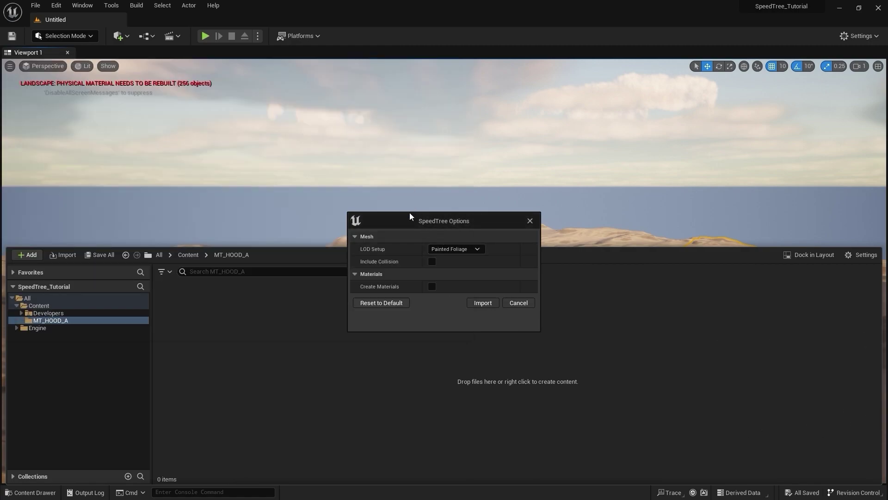
pyautogui.click(477, 249)
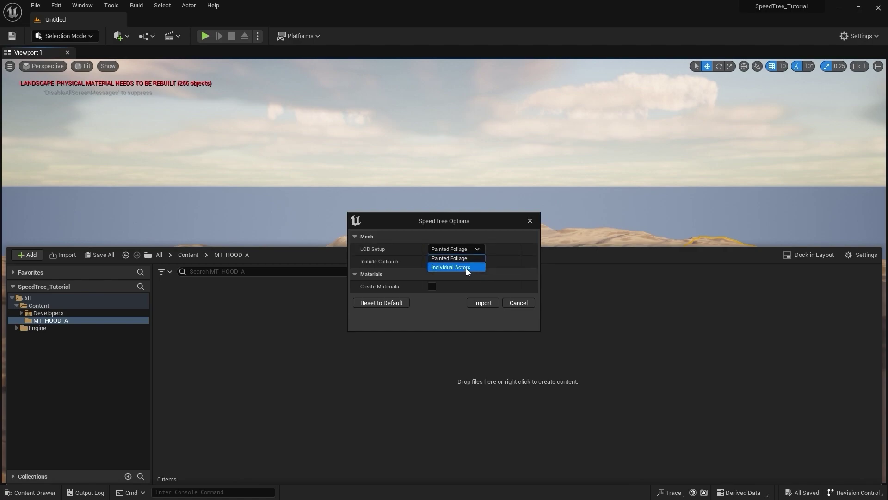
pyautogui.click(465, 267)
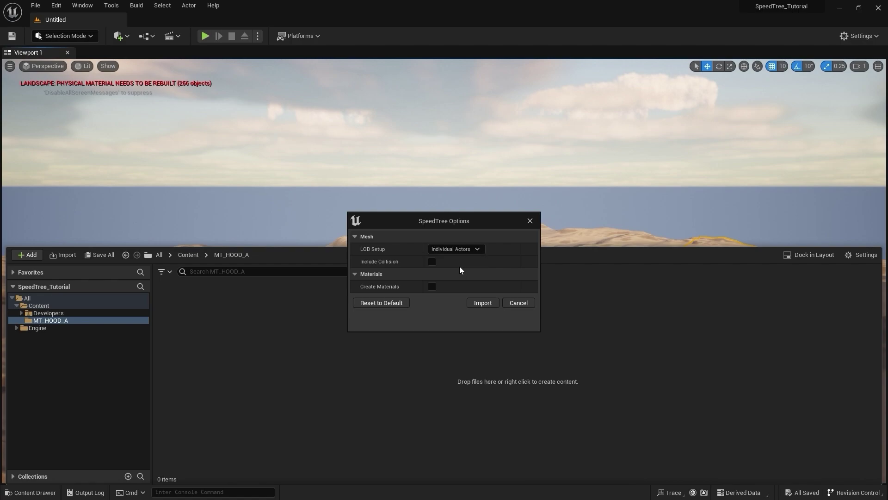
pyautogui.click(476, 249)
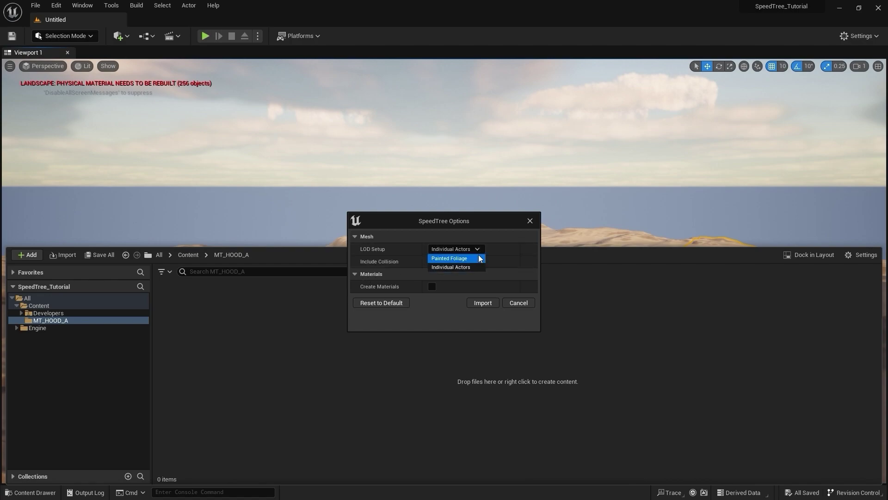
pyautogui.click(460, 267)
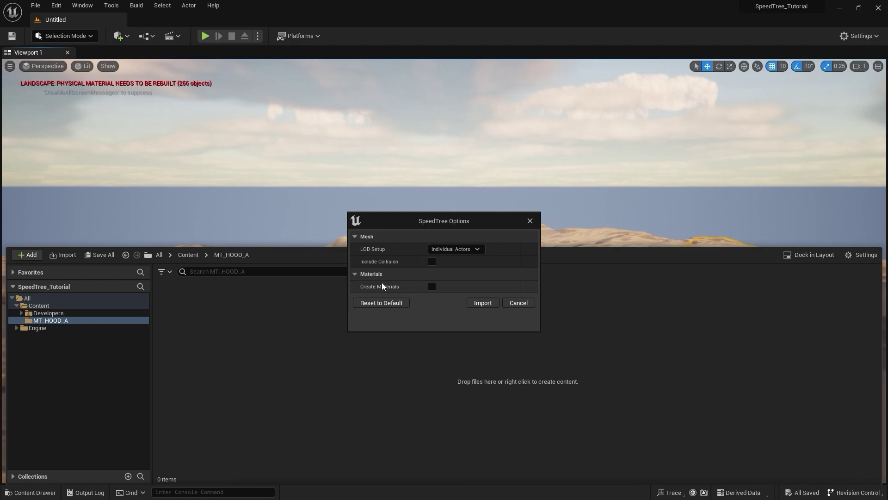
# Enable material creation, subsurface and vertex processing in the SpeedTree options and import the tree
pyautogui.click(433, 287)
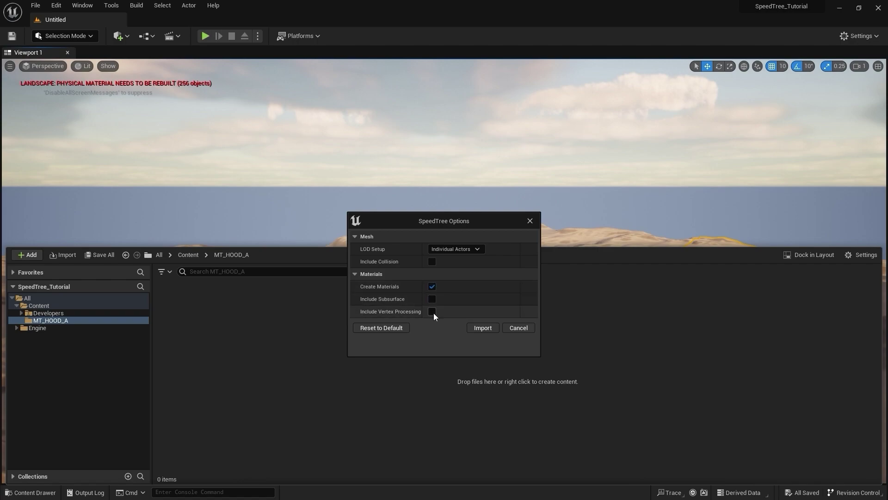
pyautogui.click(433, 300)
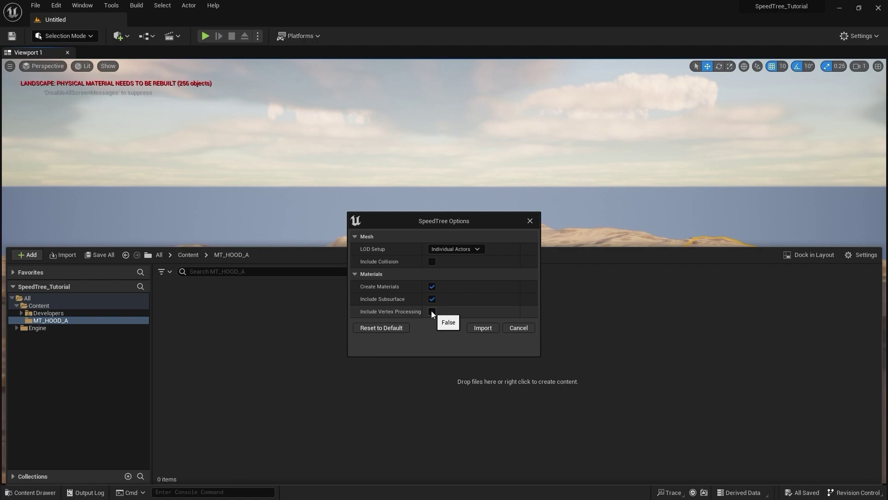
pyautogui.click(433, 312)
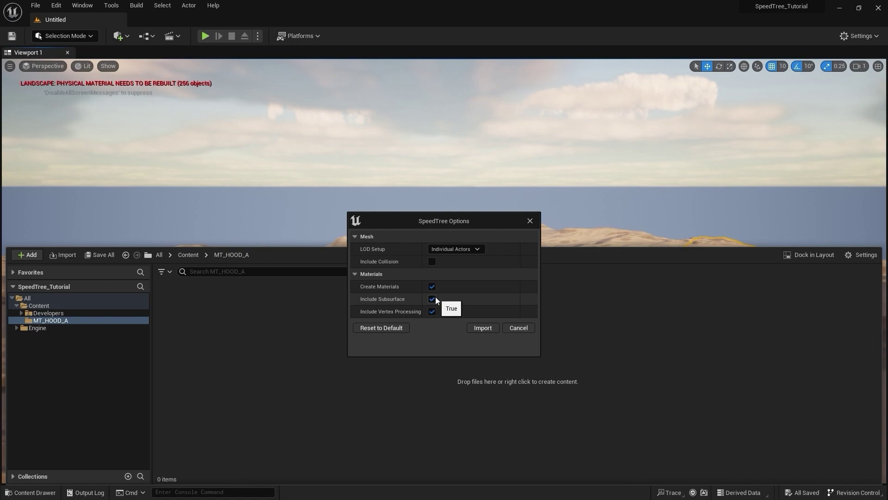
pyautogui.click(481, 330)
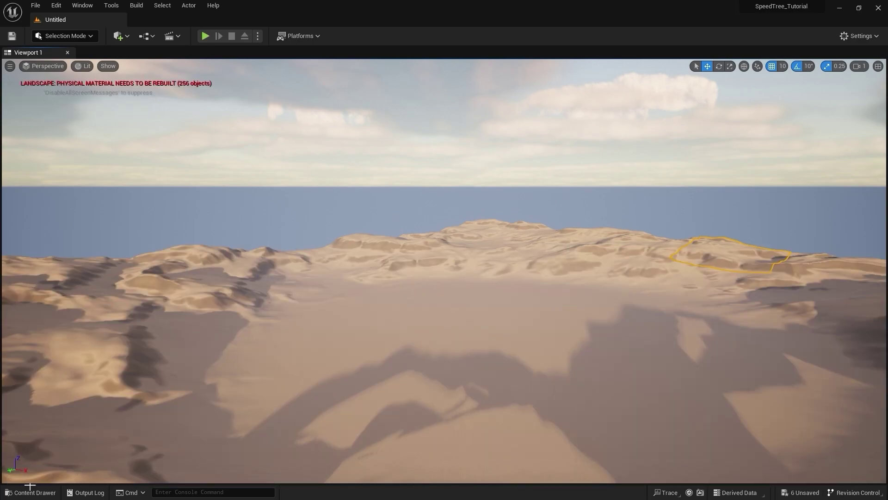
# Review the imported assets in the MT_HOOD_A folder and open the Leaf_Leaf_Mat material for editing
pyautogui.click(25, 494)
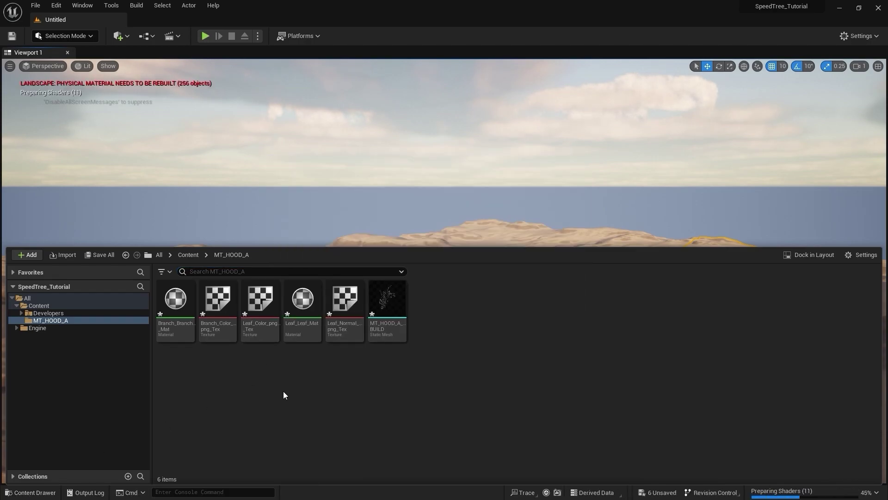
pyautogui.moveTo(394, 298)
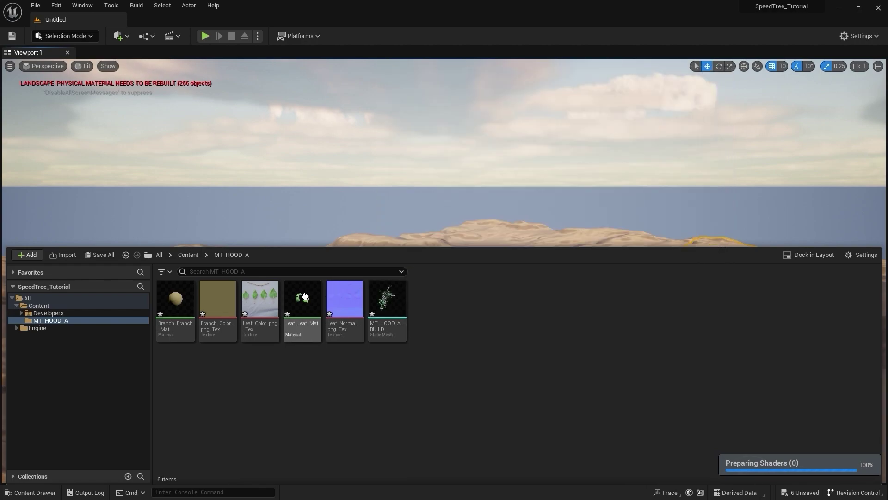
pyautogui.moveTo(172, 325)
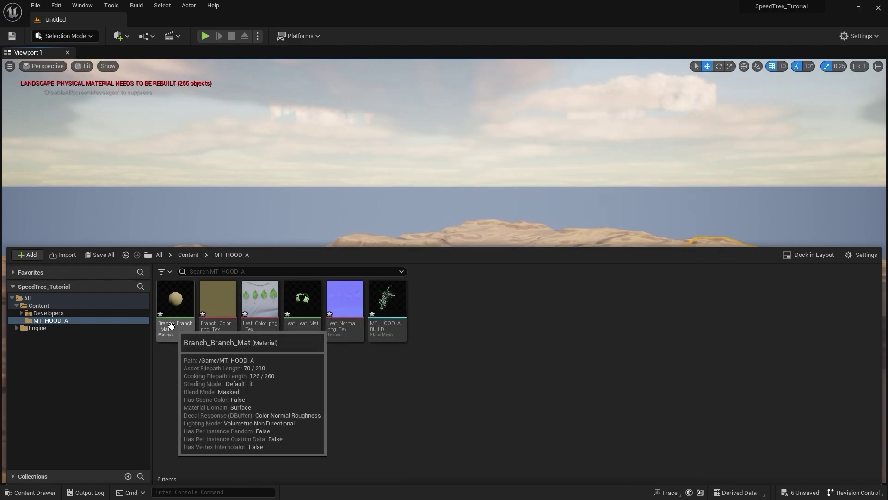
pyautogui.click(311, 309)
pyautogui.moveTo(311, 308); pyautogui.dragTo(311, 308)
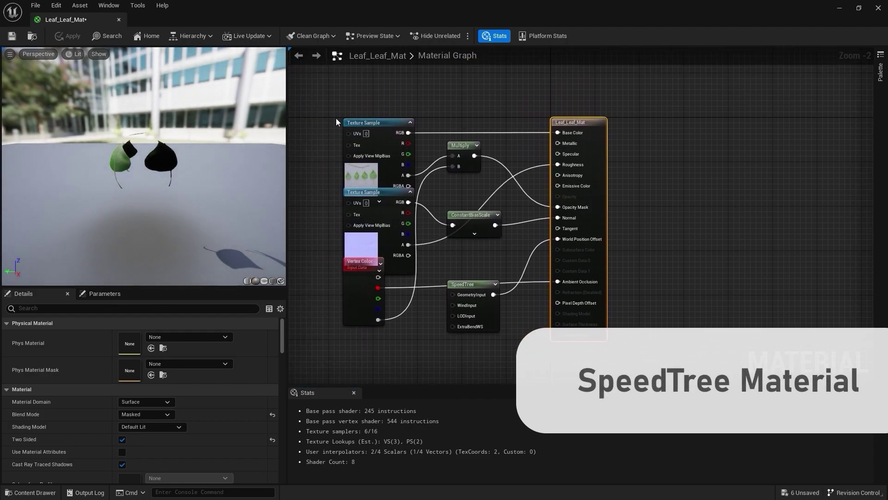
# Spread out the normal map Texture Sample, Vertex Color and SpeedTree nodes in the material graph
pyautogui.scroll(1, 337, 118)
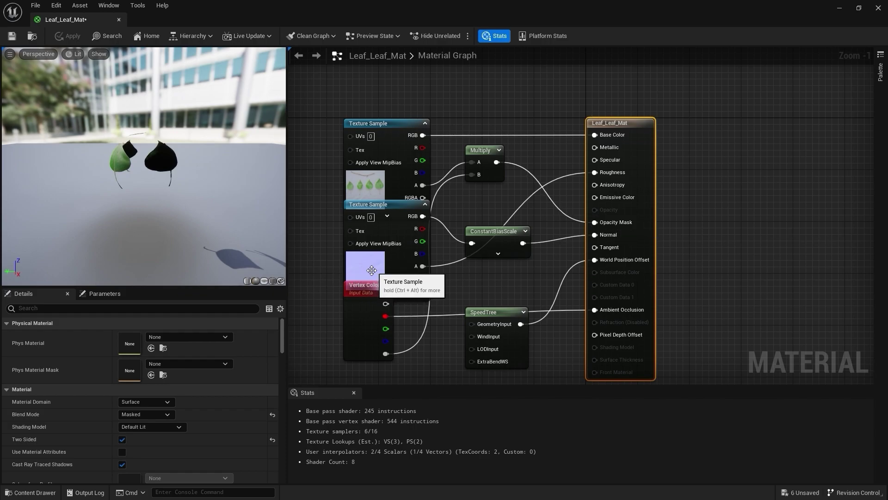
pyautogui.moveTo(390, 210); pyautogui.dragTo(348, 214)
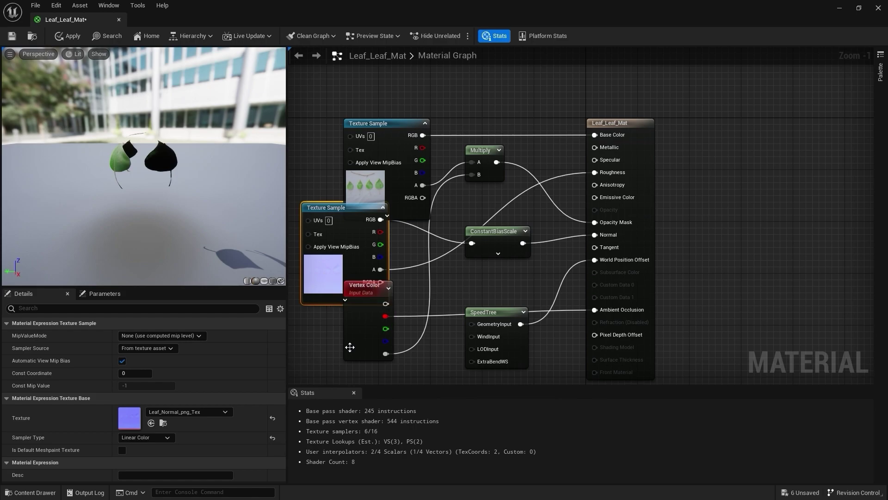
pyautogui.moveTo(349, 347); pyautogui.dragTo(333, 370)
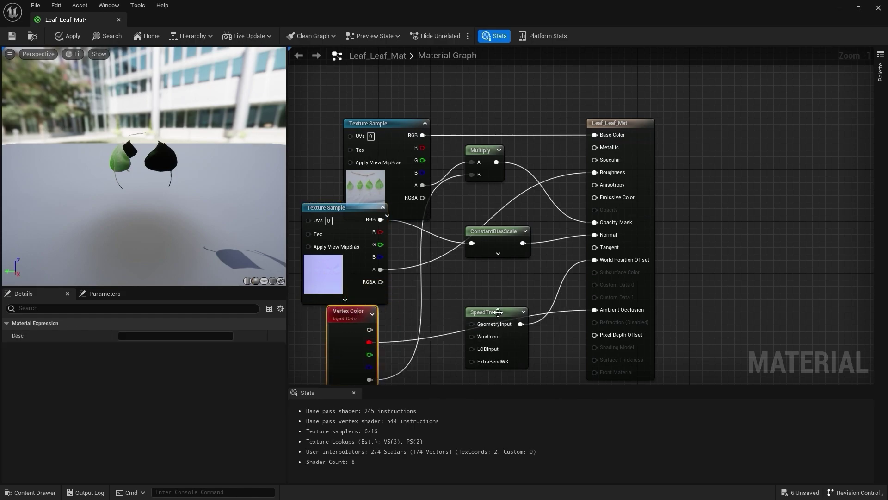
pyautogui.moveTo(498, 313); pyautogui.dragTo(509, 337)
pyautogui.moveTo(479, 319); pyautogui.dragTo(481, 275, button='right')
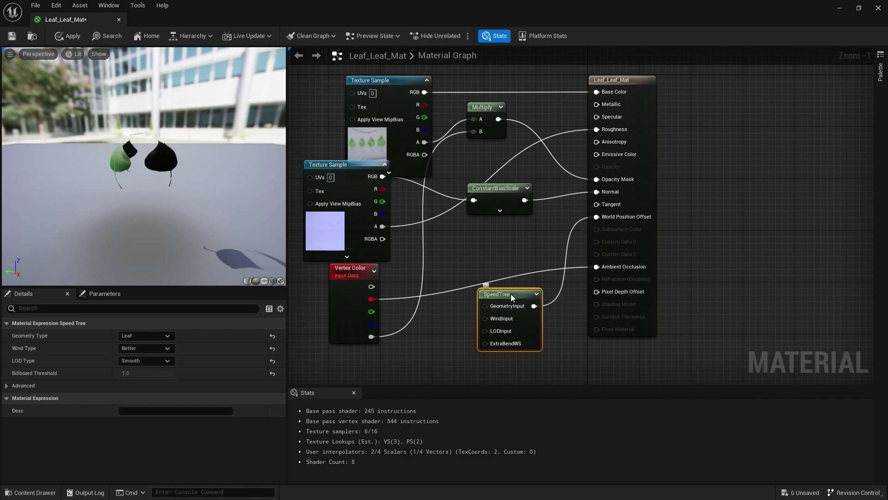
pyautogui.moveTo(511, 297); pyautogui.dragTo(513, 319)
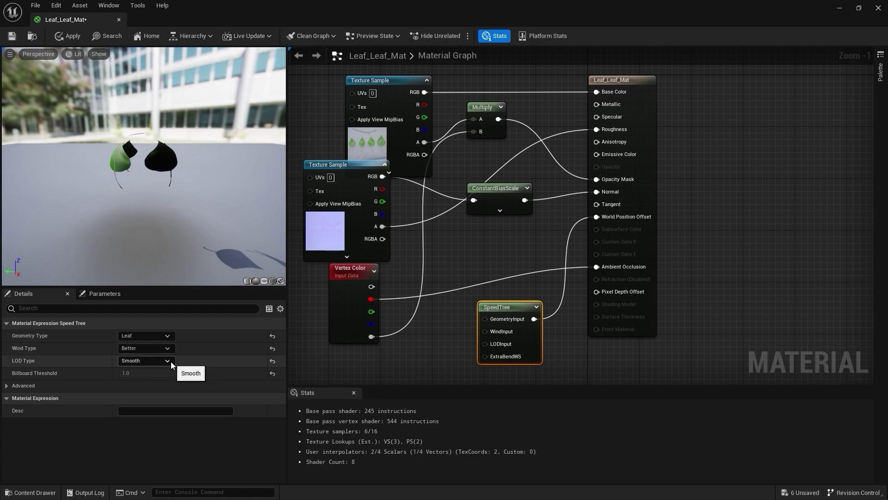
# Inspect the SpeedTree node's advanced settings and its LOD Type choices, keeping Smooth, and deselect the node
pyautogui.click(10, 386)
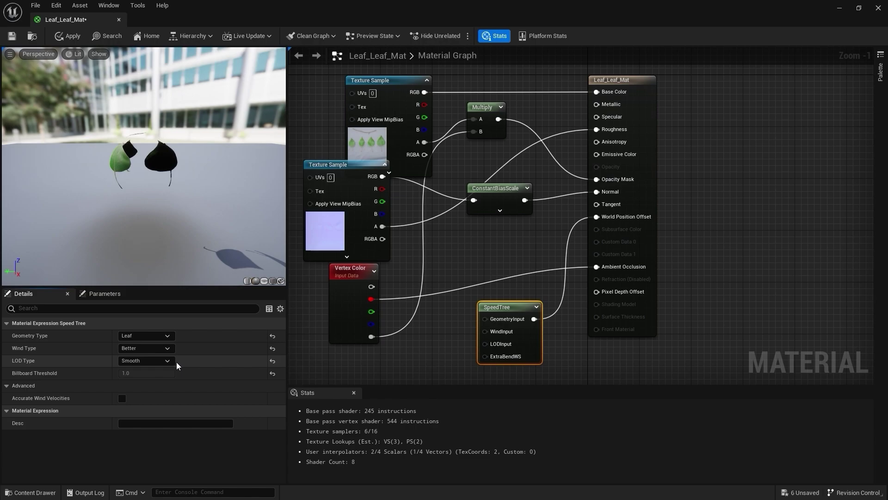
pyautogui.click(174, 361)
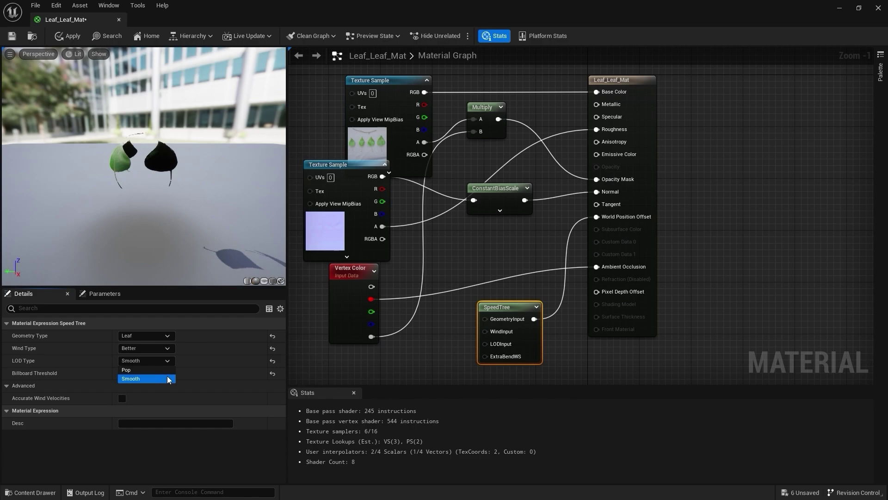
pyautogui.click(148, 380)
pyautogui.click(385, 370)
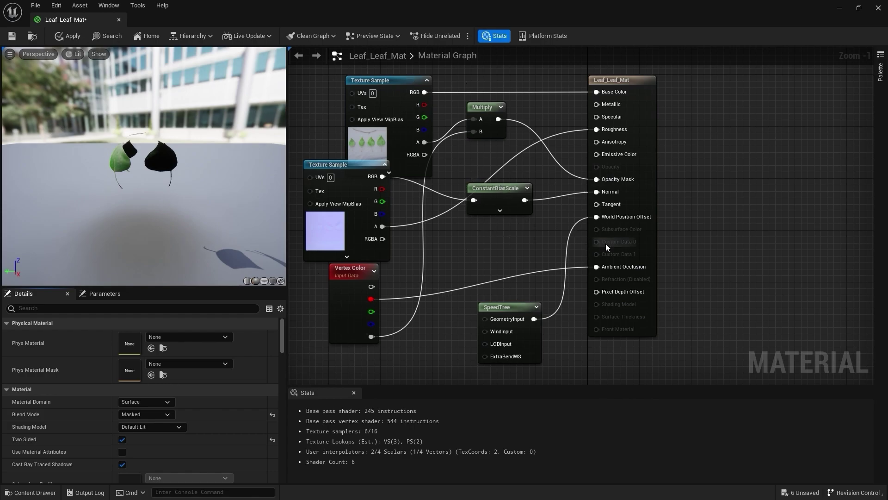
# Close the Leaf_Leaf_Mat material without applying the changes to the original material
pyautogui.moveTo(446, 7); pyautogui.dragTo(428, 116)
pyautogui.click(731, 118)
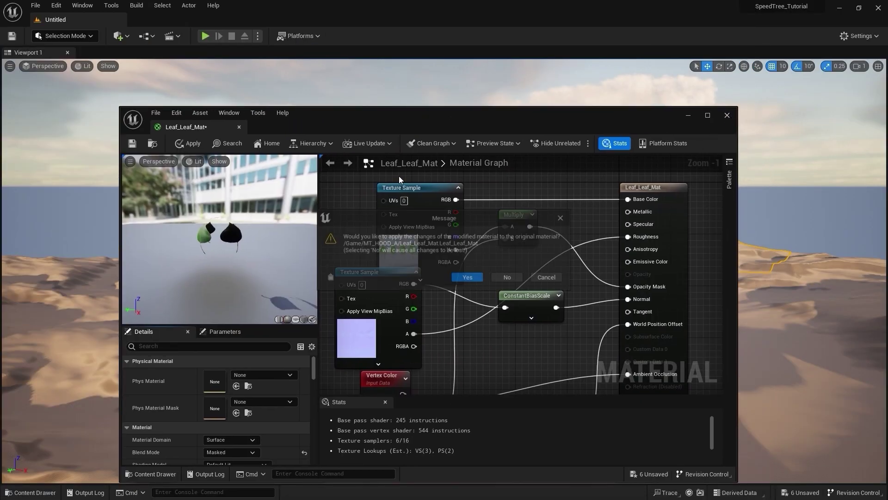
pyautogui.click(511, 279)
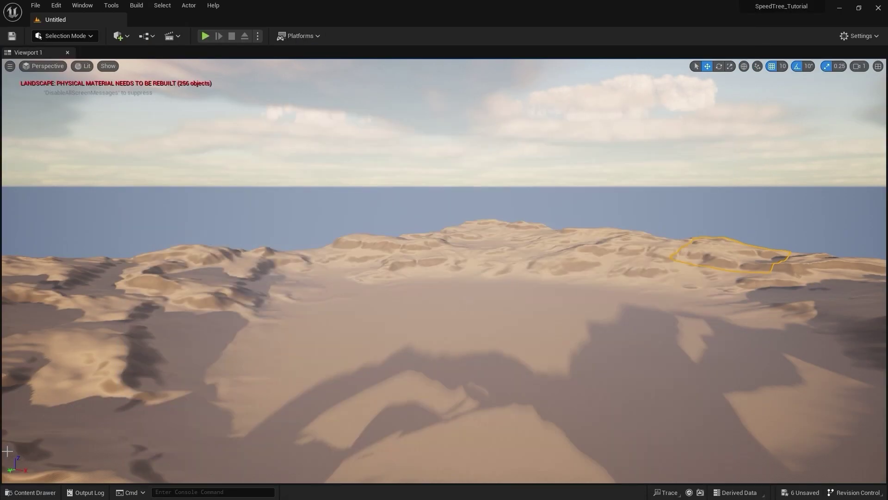
# Create a folder named Atlas inside the MT_HOOD_A content folder and open it
pyautogui.click(31, 492)
pyautogui.rightClick(276, 387)
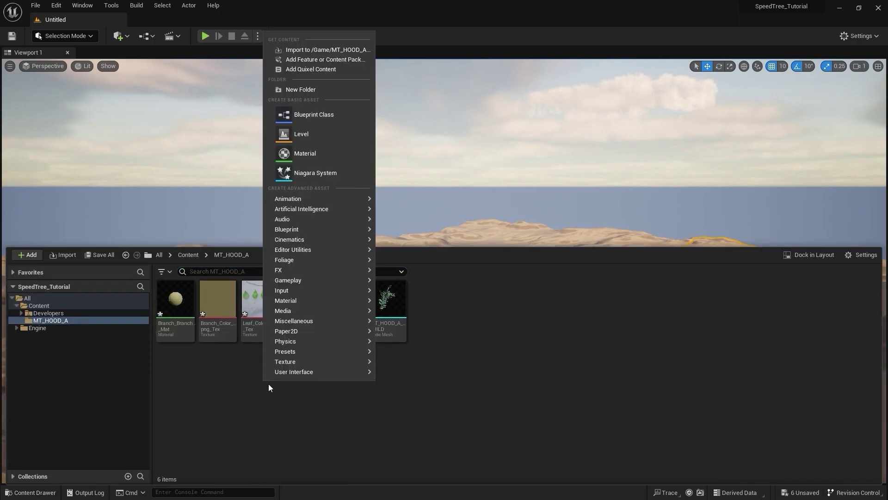
pyautogui.click(333, 89)
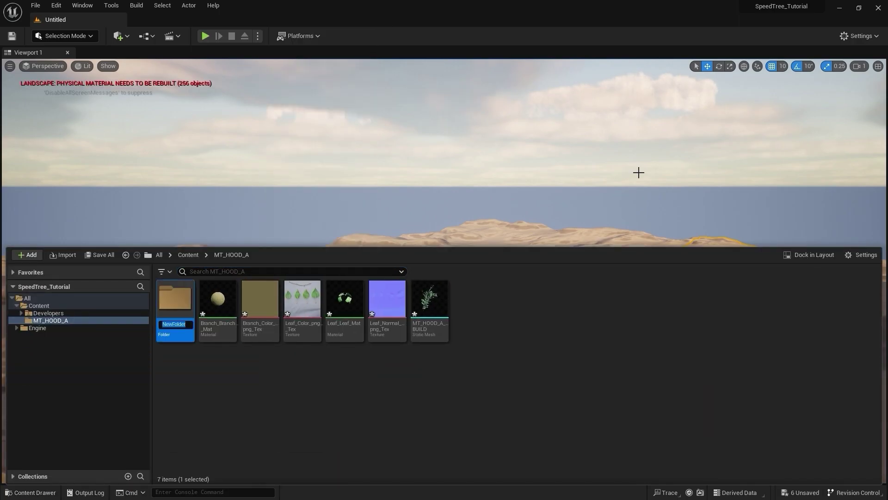
pyautogui.write('Atlas')
pyautogui.press('Return')
pyautogui.doubleClick(187, 306)
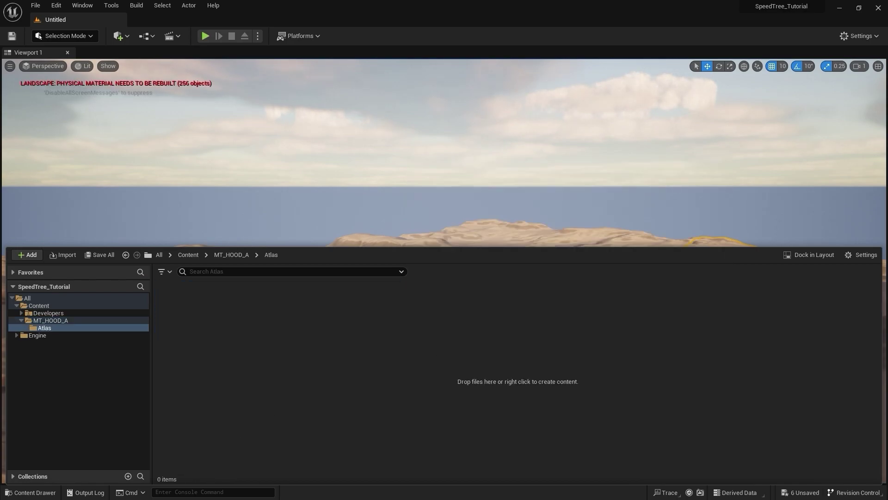
# Import MT_HOOD_A_BUILD_ATLAS_EVERYTHING.st from the EXPORT folder into Atlas, with materials, subsurface and vertex processing included
pyautogui.hotkey('alt', 'Tab')
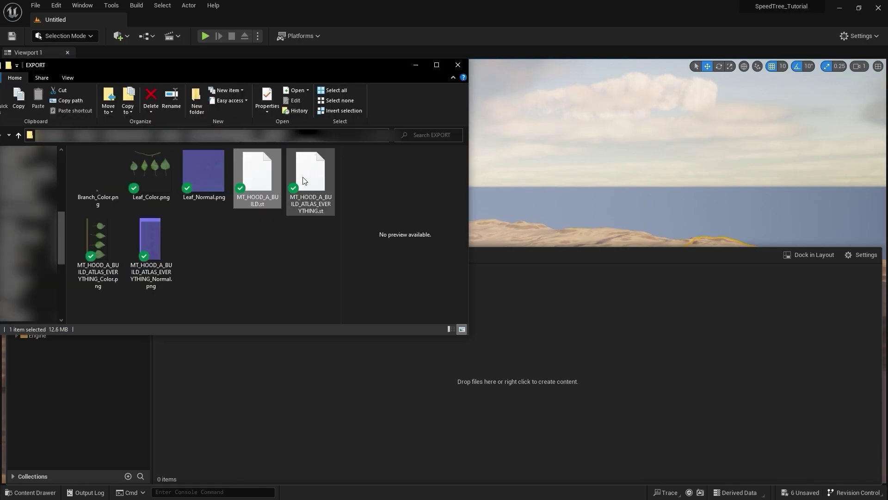
pyautogui.moveTo(301, 185); pyautogui.dragTo(296, 378)
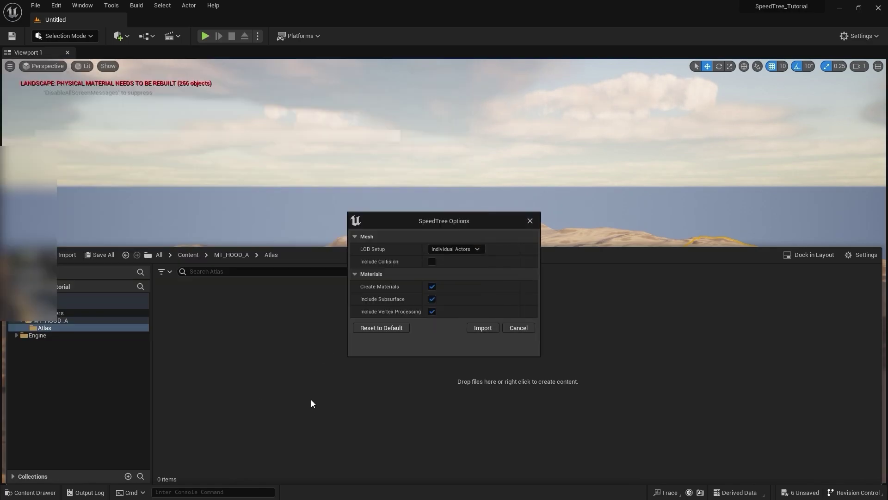
pyautogui.click(483, 328)
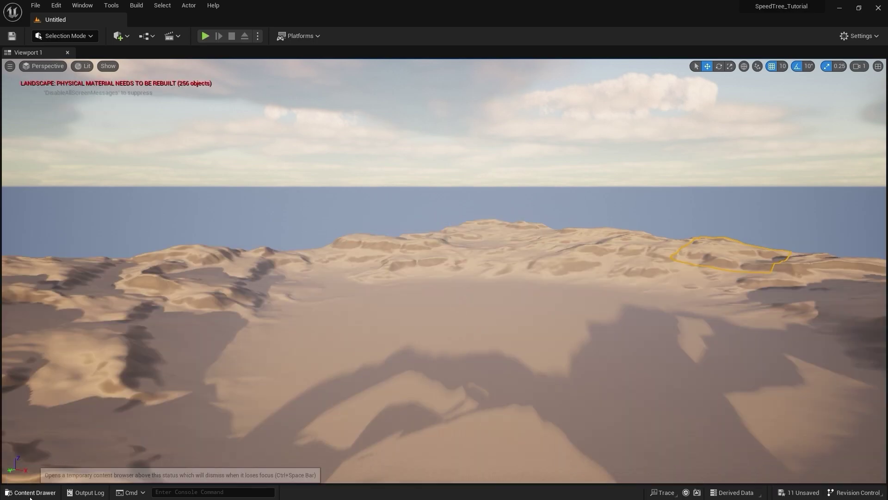
# Review the textures, materials and static mesh imported into the Atlas folder and open the atlas Leaf_Mat material
pyautogui.click(30, 492)
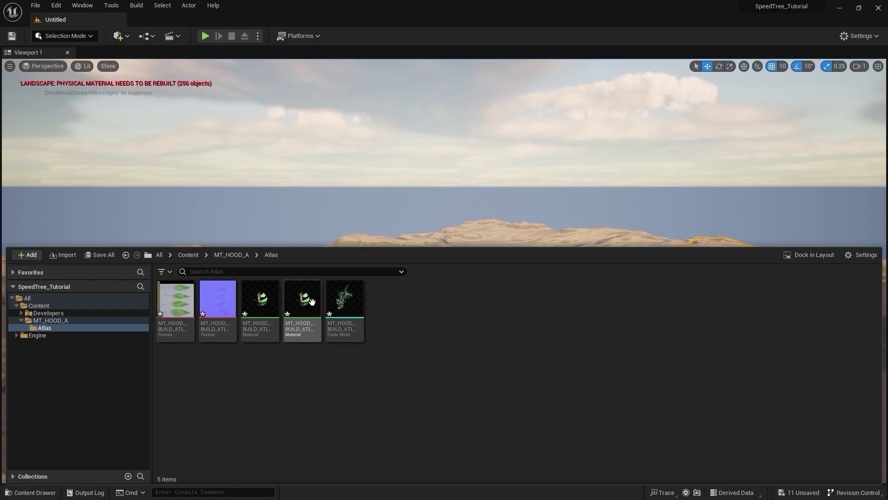
pyautogui.moveTo(283, 295)
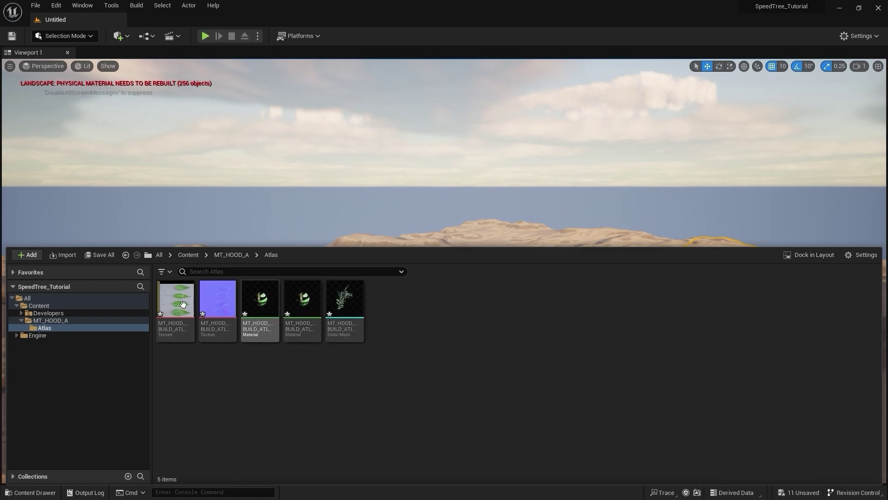
pyautogui.moveTo(176, 310)
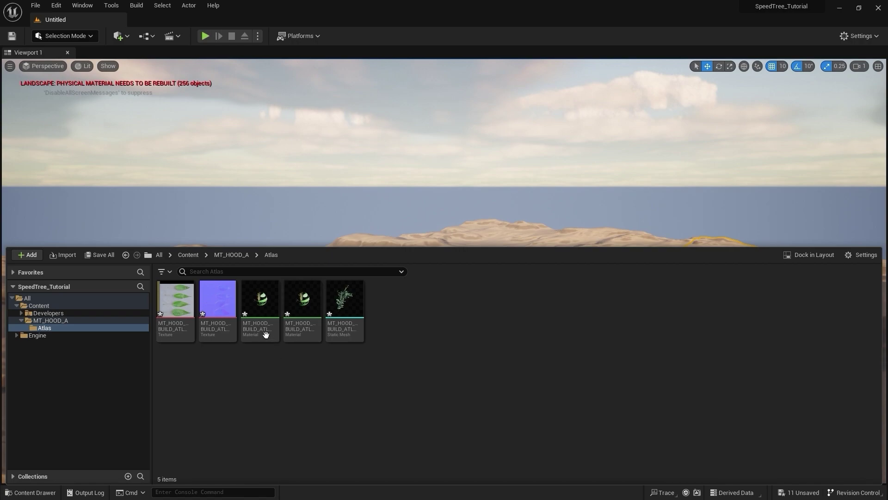
pyautogui.moveTo(263, 329)
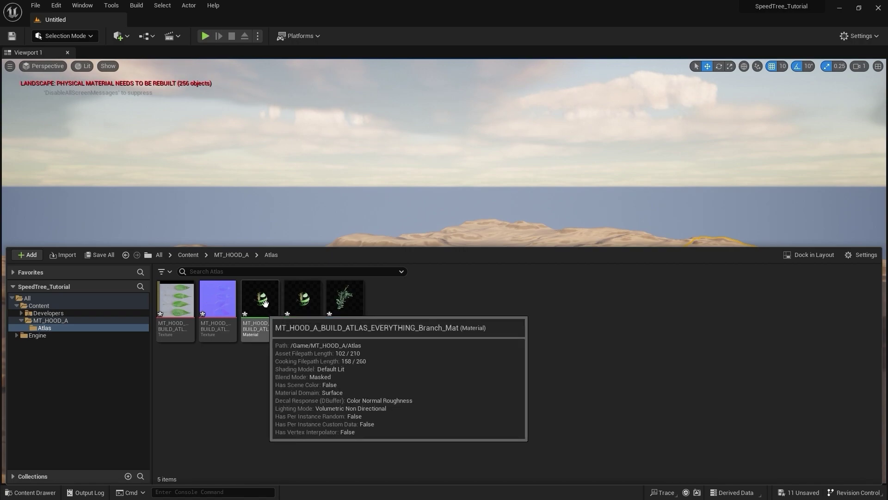
pyautogui.doubleClick(308, 306)
# Examine the atlas leaf material's graph, its SpeedTree node settings and the preview, and close the material editor
pyautogui.moveTo(546, 277); pyautogui.dragTo(520, 254, button='right')
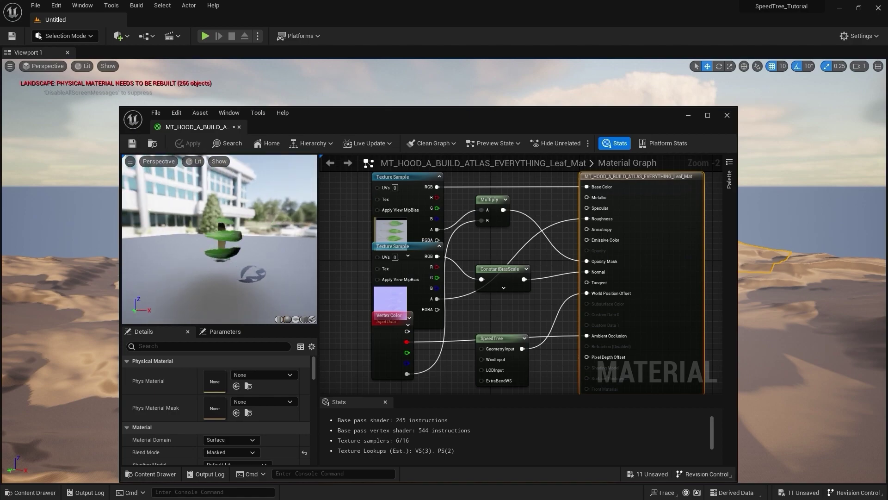
pyautogui.moveTo(479, 281); pyautogui.dragTo(449, 267, button='right')
pyautogui.scroll(-1, 449, 268)
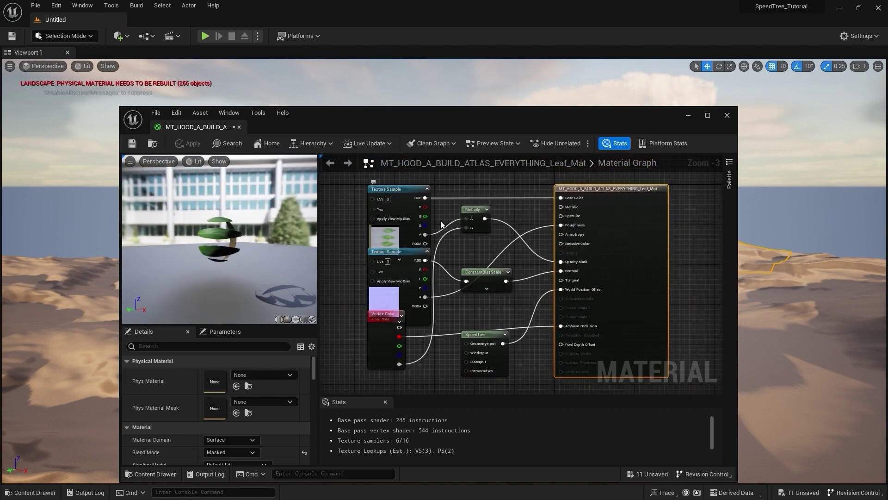
pyautogui.doubleClick(609, 116)
pyautogui.scroll(1, 487, 257)
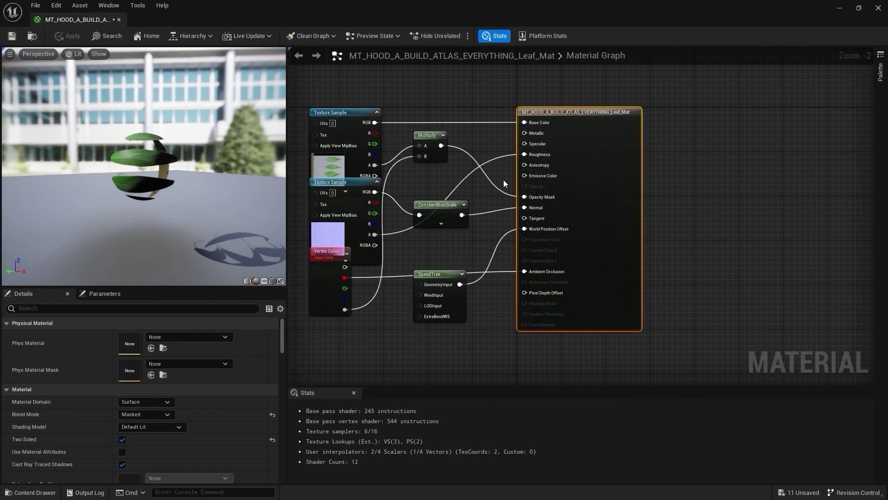
pyautogui.click(460, 305)
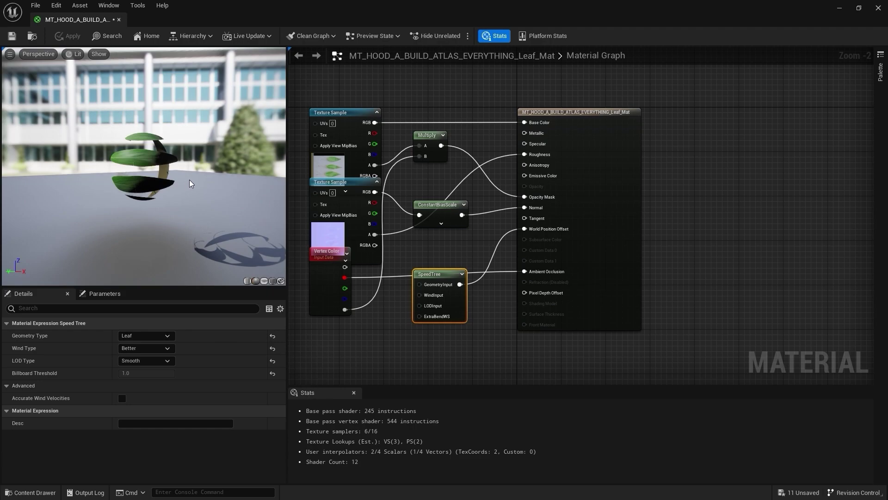
pyautogui.moveTo(218, 181); pyautogui.dragTo(219, 180)
pyautogui.moveTo(106, 229); pyautogui.dragTo(106, 228)
pyautogui.click(878, 8)
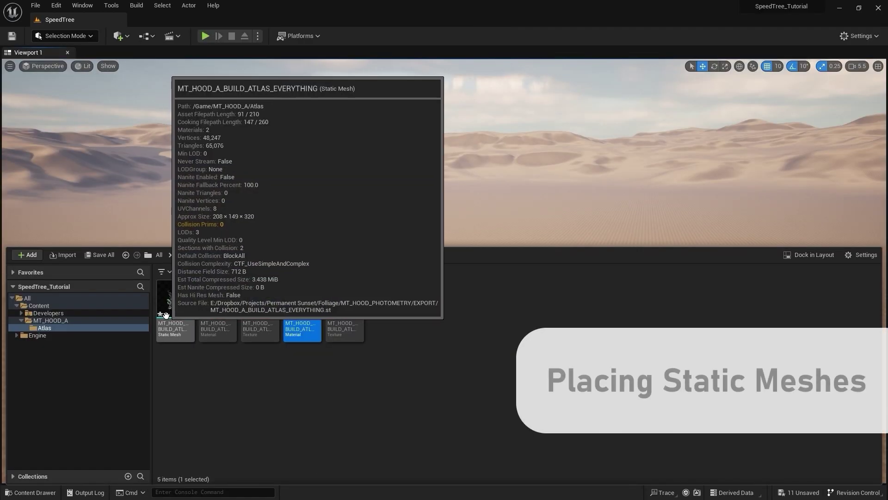
# Place the MT_HOOD_A_BUILD_ATLAS_EVERYTHING and MT_HOOD_A_BUILD static meshes side by side on the level's checkered ground
pyautogui.moveTo(175, 303); pyautogui.dragTo(493, 323)
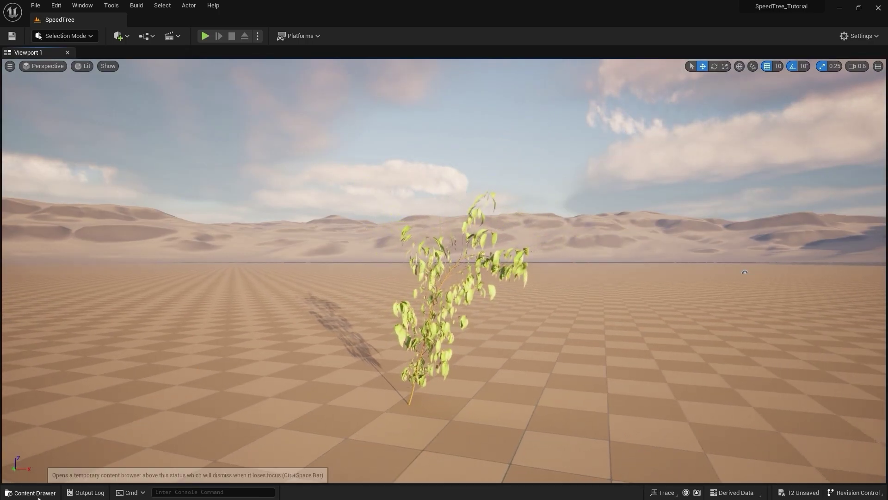
pyautogui.click(31, 492)
pyautogui.click(231, 255)
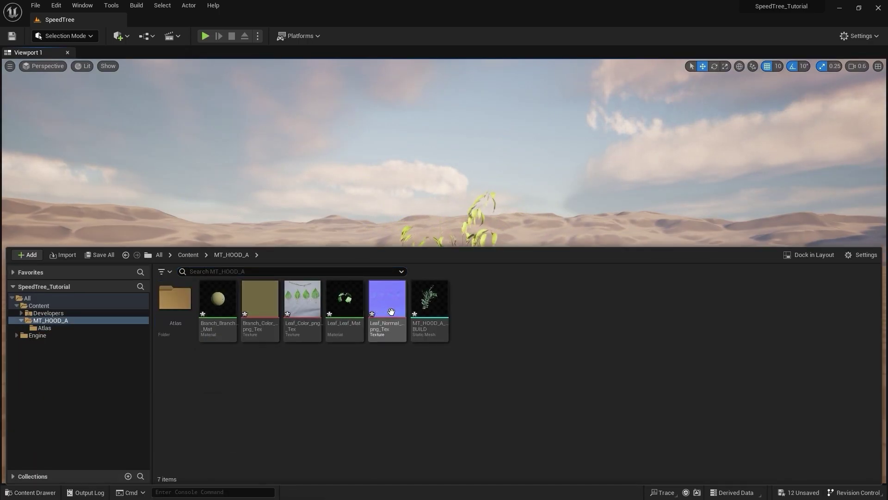
pyautogui.moveTo(430, 300); pyautogui.dragTo(239, 409)
pyautogui.click(380, 148)
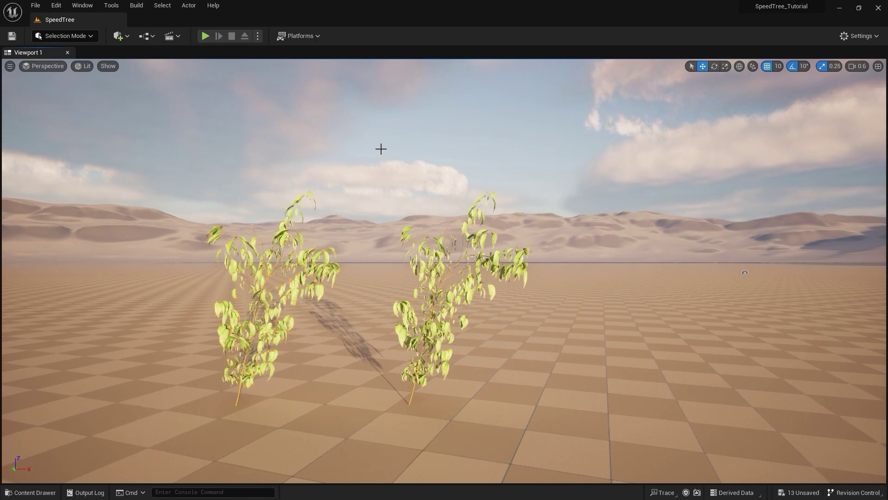
# Compare the two placed trees' foliage and level-of-detail transitions from near and far, including against the sunlight
pyautogui.scroll(10, 269, 336)
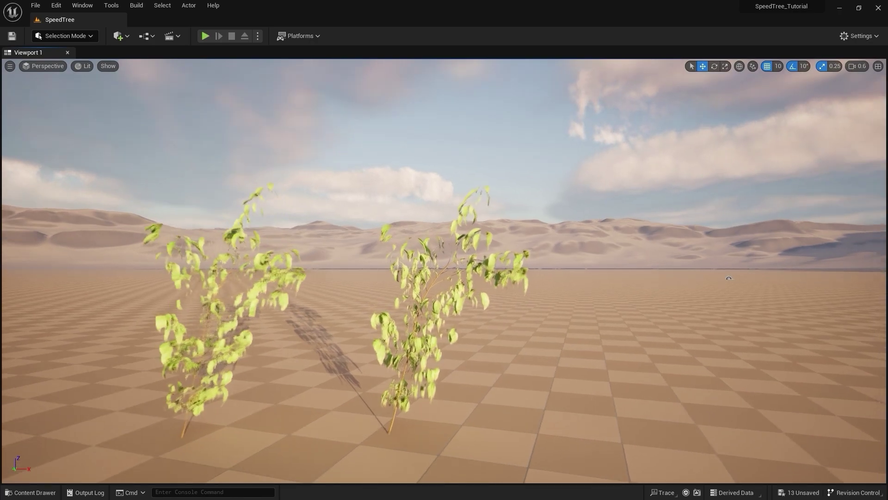
pyautogui.scroll(-10, 444, 271)
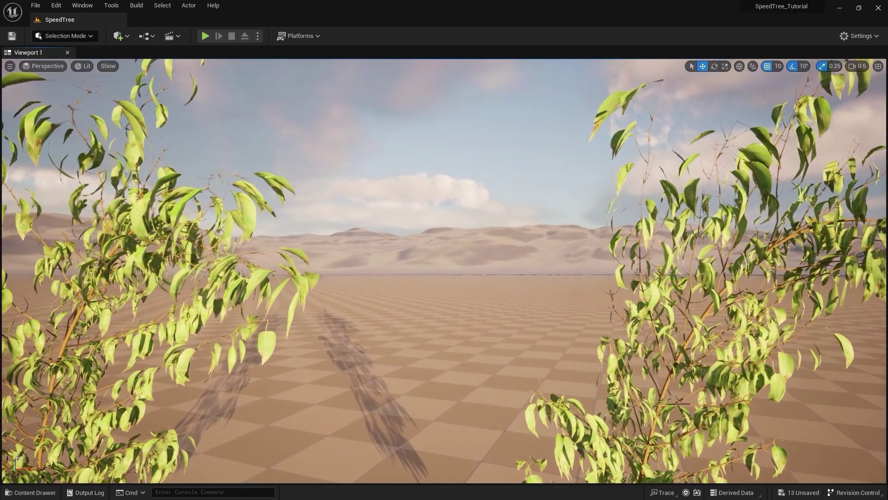
pyautogui.scroll(-8, 444, 271)
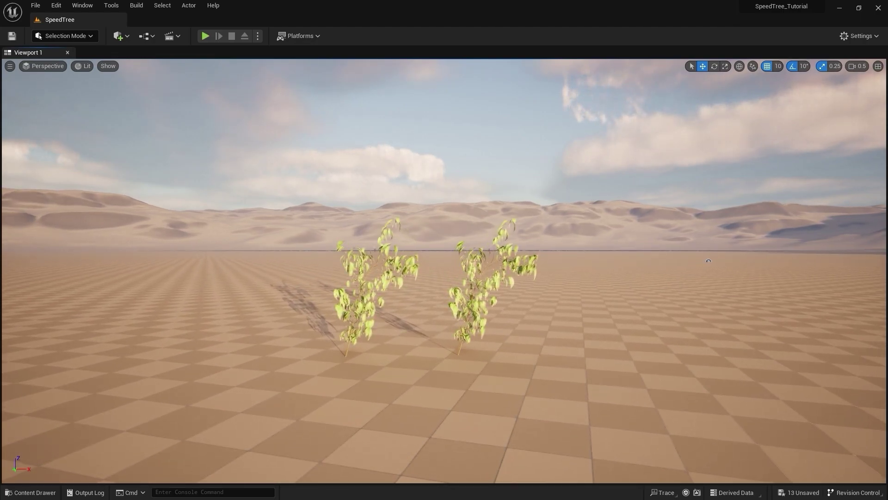
pyautogui.scroll(1, 444, 270)
pyautogui.scroll(6, 444, 271)
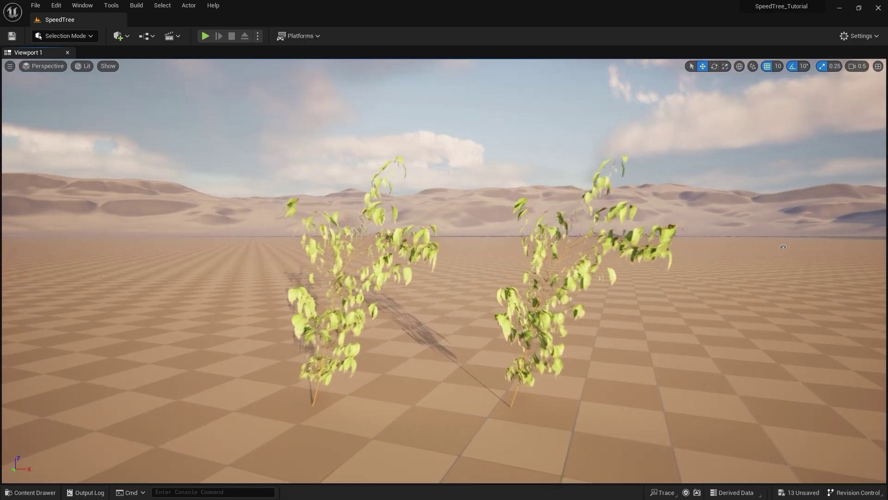
pyautogui.scroll(6, 444, 270)
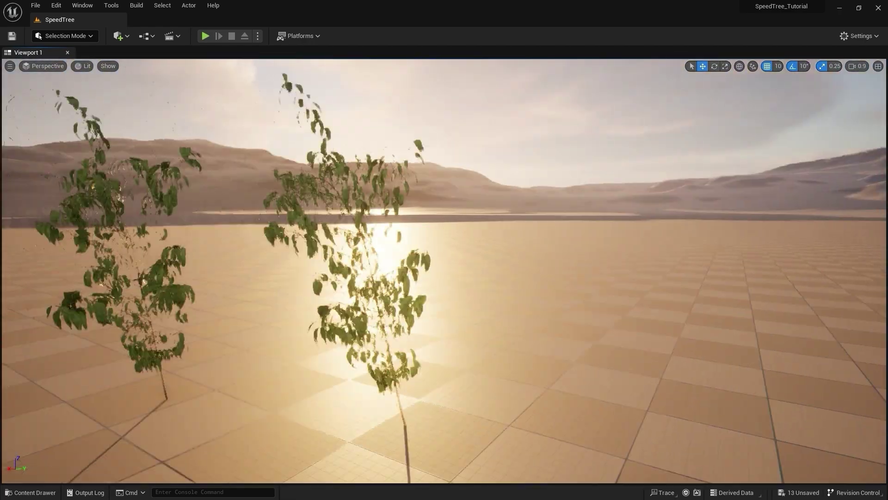
pyautogui.scroll(8, 444, 270)
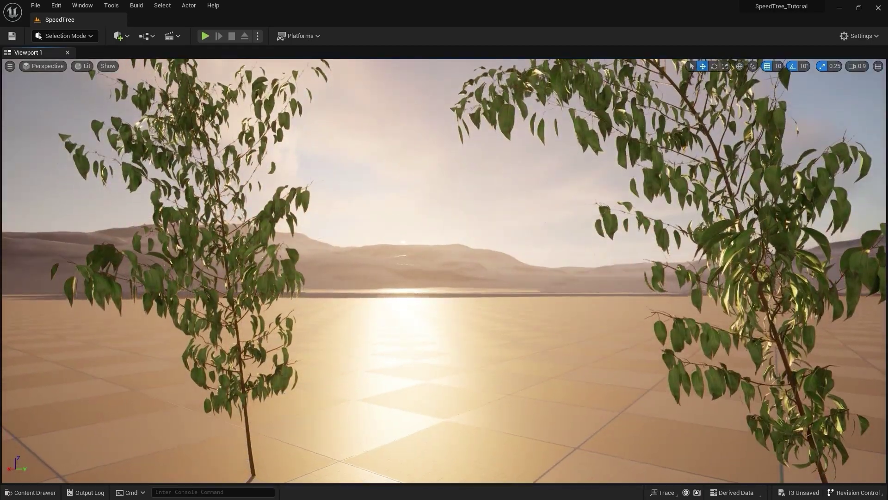
pyautogui.scroll(-5, 444, 270)
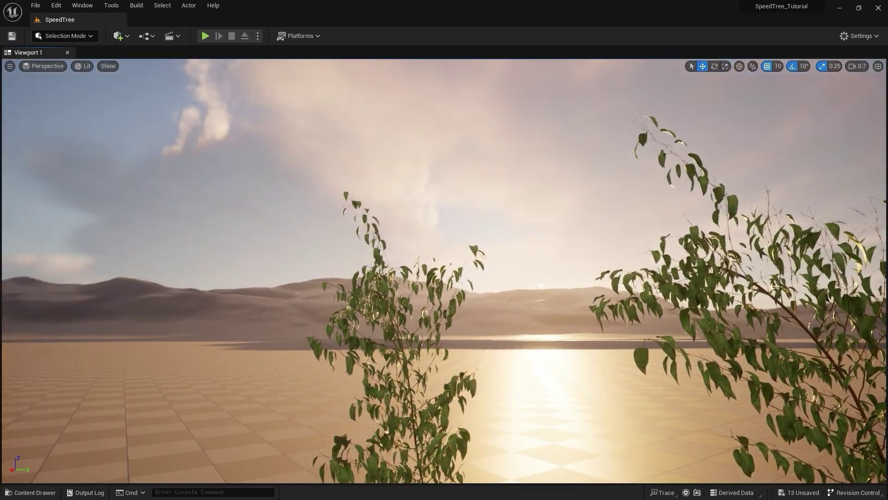
pyautogui.scroll(5, 444, 271)
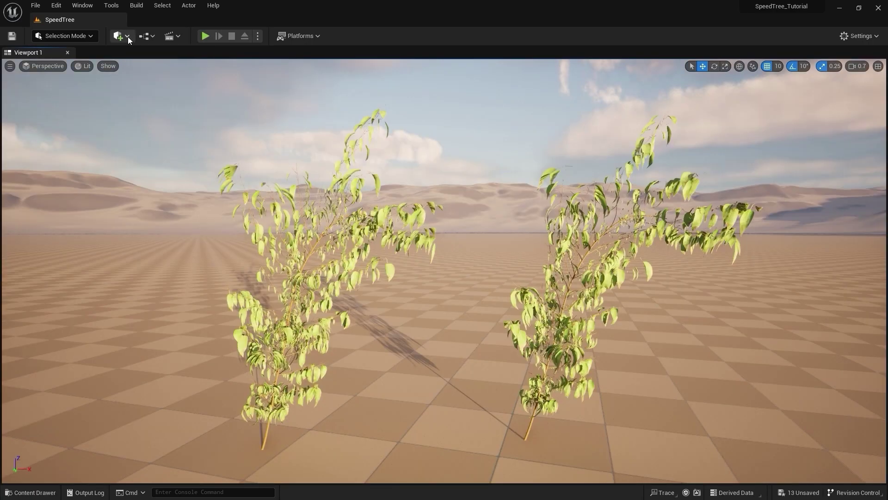
# Add a Wind Directional Source actor to the level on the ground beside the trees
pyautogui.click(127, 36)
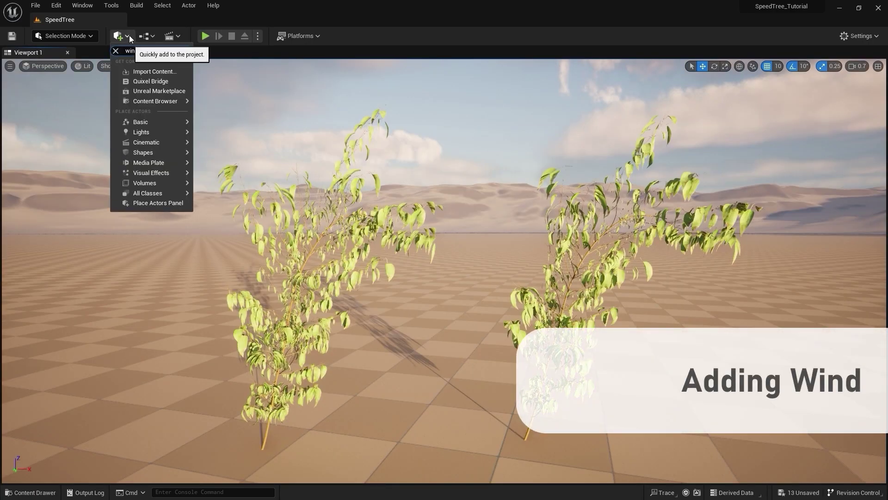
pyautogui.write('wind')
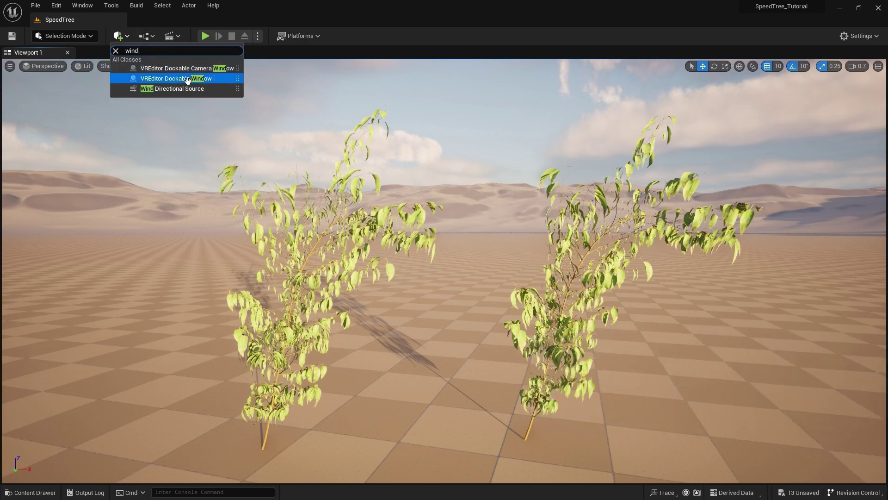
pyautogui.moveTo(175, 91); pyautogui.dragTo(181, 397)
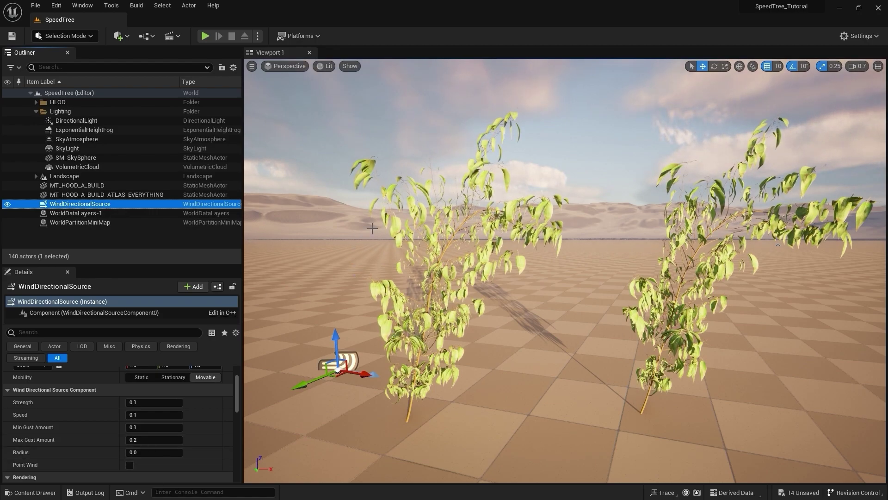
# Set the WindDirectionalSource's Strength to 1.0 and its Speed to 1.0
pyautogui.press('w')
pyautogui.moveTo(565, 270); pyautogui.dragTo(569, 248, button='right')
pyautogui.scroll(-1, 569, 247)
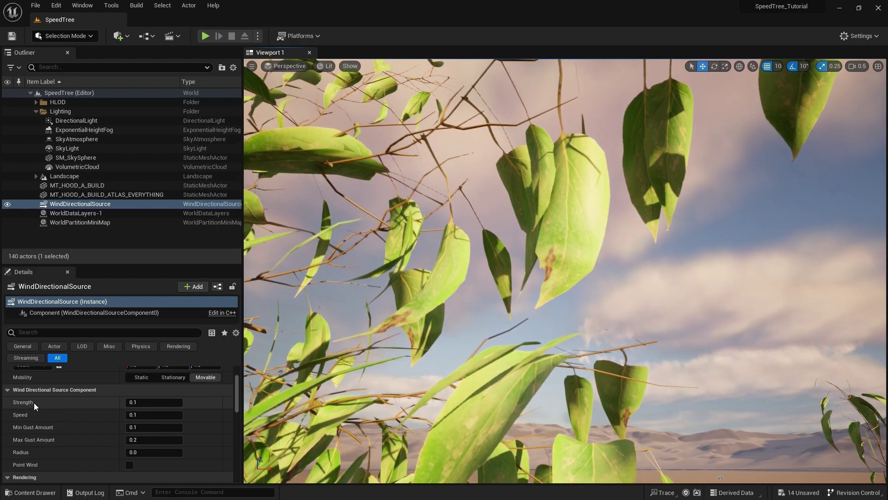
pyautogui.click(143, 403)
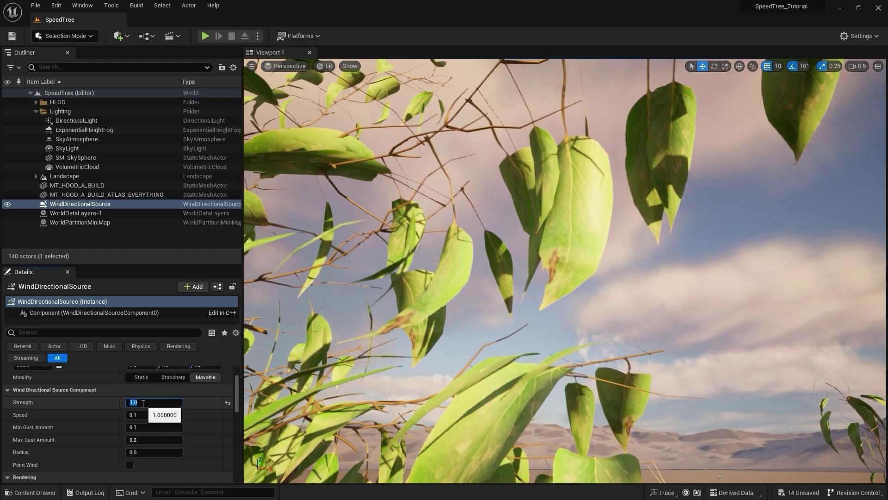
pyautogui.press('Return')
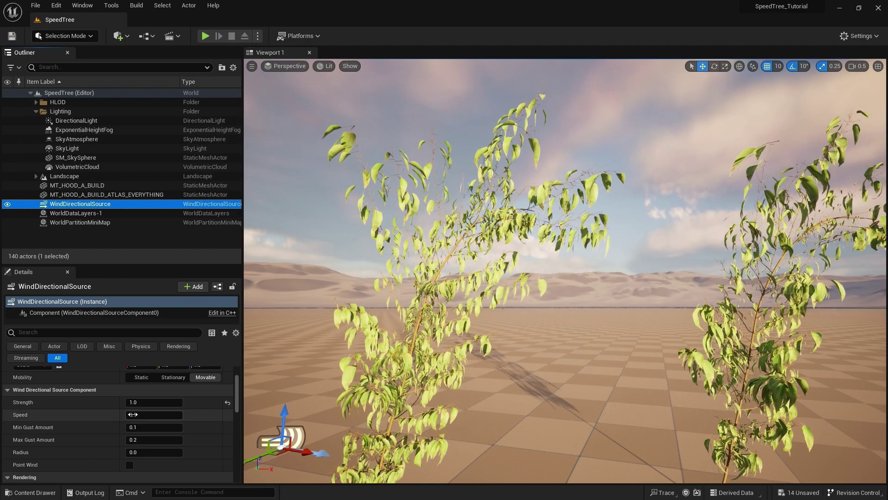
pyautogui.click(132, 415)
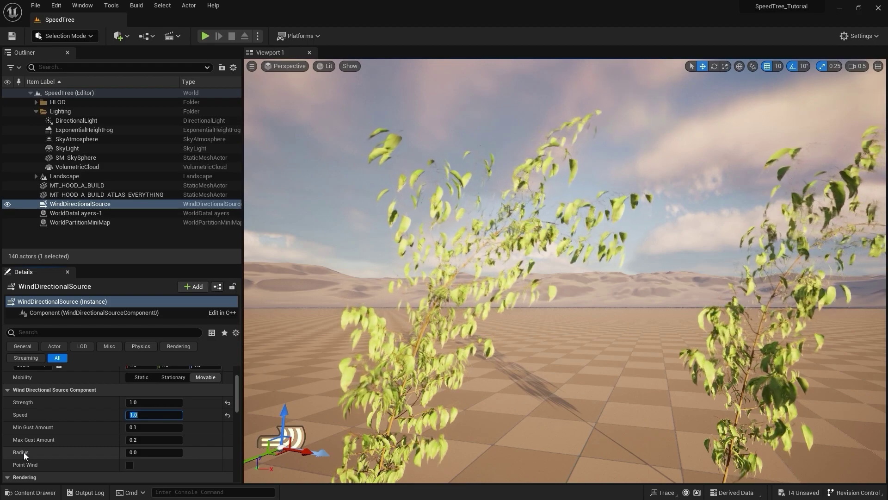
# Open the WindDirectionalSource's Strength value for editing
pyautogui.click(151, 400)
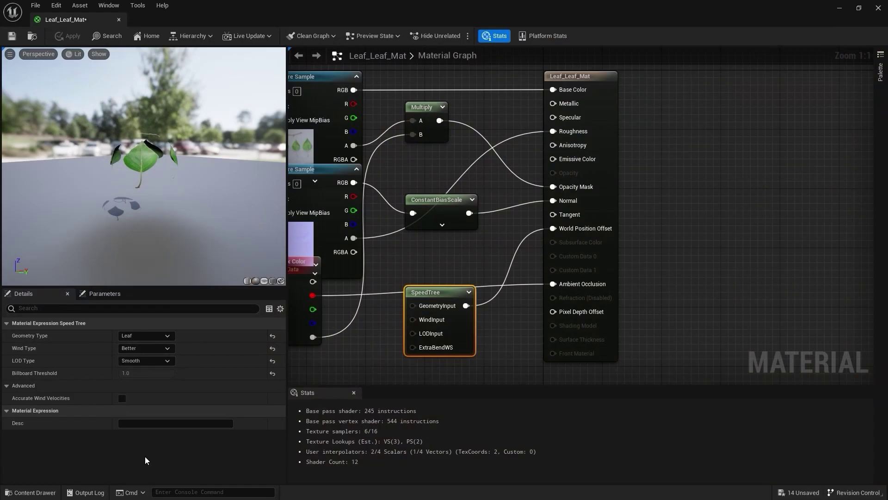
# Set the SpeedTree node's Wind Type to Best in Leaf_Leaf_Mat, save the material and return to the level
pyautogui.click(168, 348)
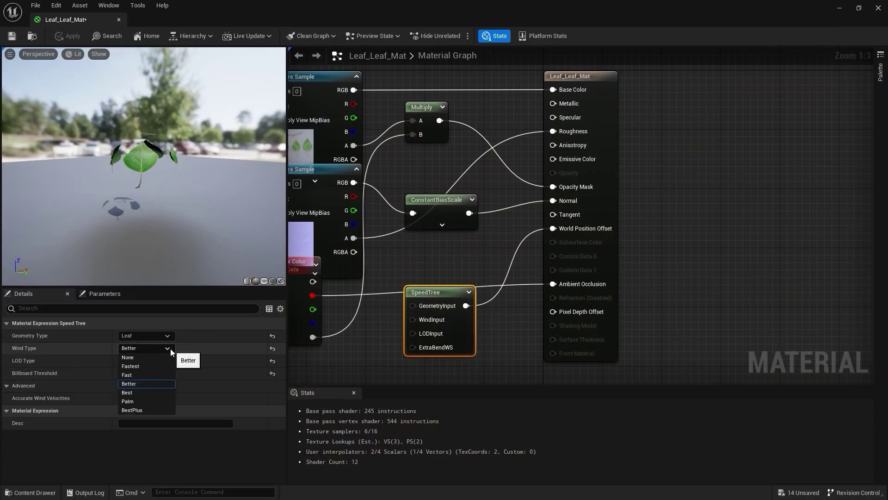
pyautogui.click(145, 392)
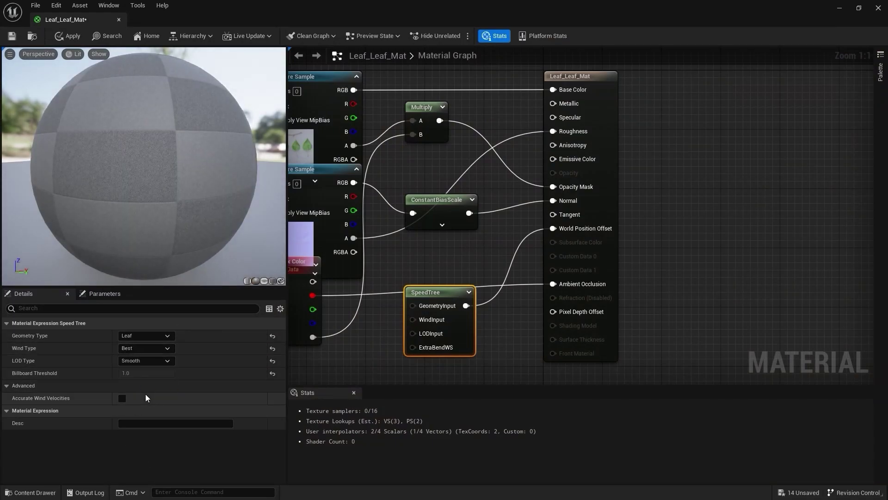
pyautogui.click(13, 40)
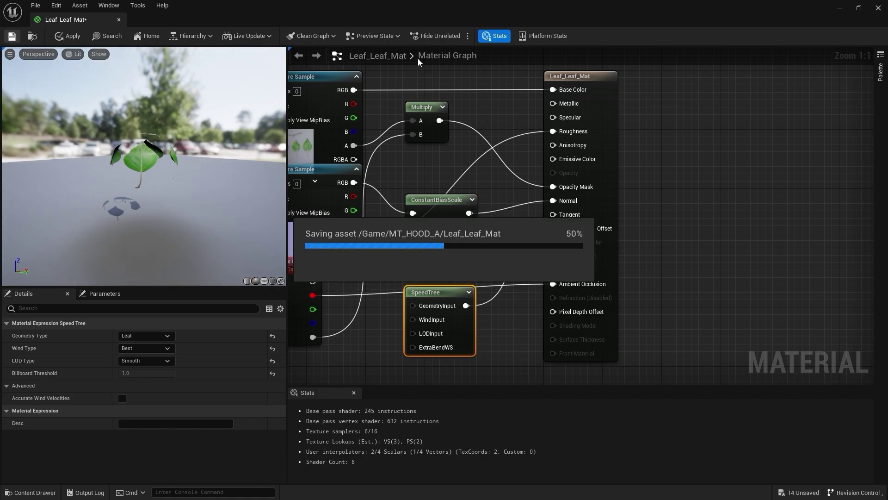
pyautogui.click(838, 7)
# Switch the level view to the Unlit view mode and examine both trees moving in the wind
pyautogui.click(650, 95)
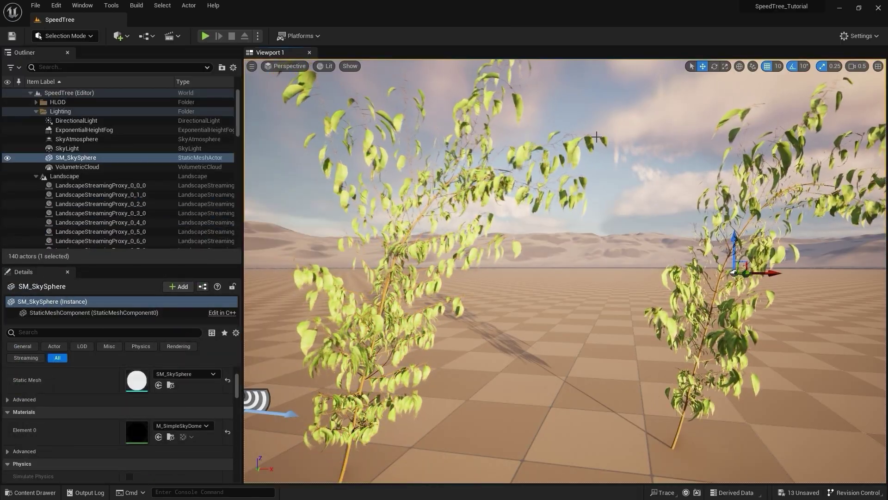
pyautogui.press('w')
pyautogui.moveTo(597, 137)
pyautogui.mouseDown(button='right')
pyautogui.moveTo(599, 115)
pyautogui.moveTo(599, 125)
pyautogui.mouseUp(button='right')
pyautogui.click(326, 65)
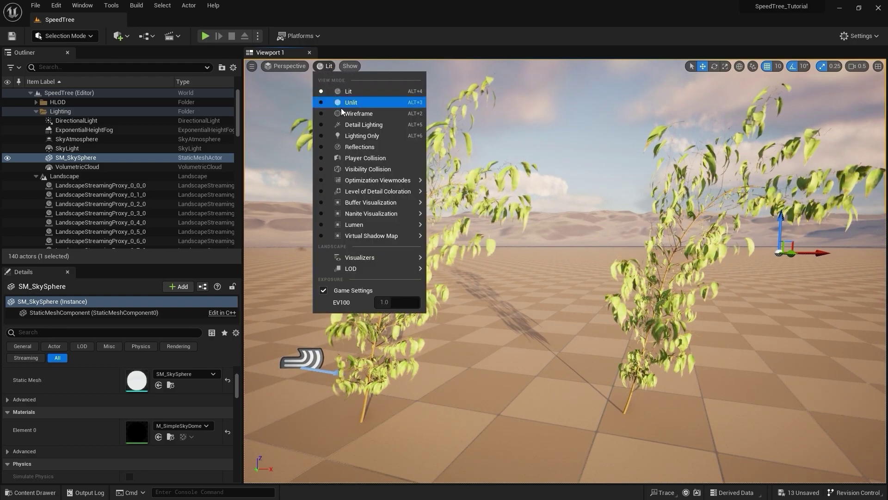
pyautogui.click(346, 103)
pyautogui.moveTo(579, 148); pyautogui.dragTo(569, 127, button='right')
pyautogui.scroll(3, 568, 128)
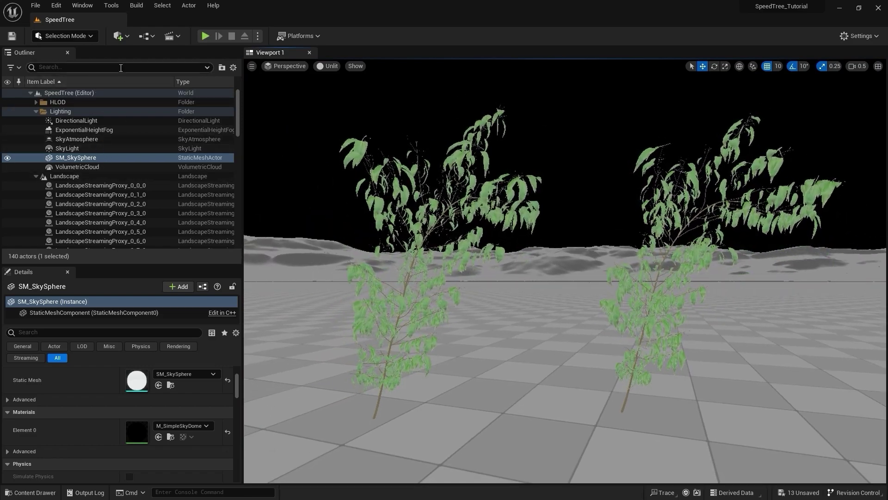
# Find the WindDirectionalSource by searching the Outliner for "wind", set its Speed to 0.15 and Strength to 0.35, and clear the selection
pyautogui.write('wind')
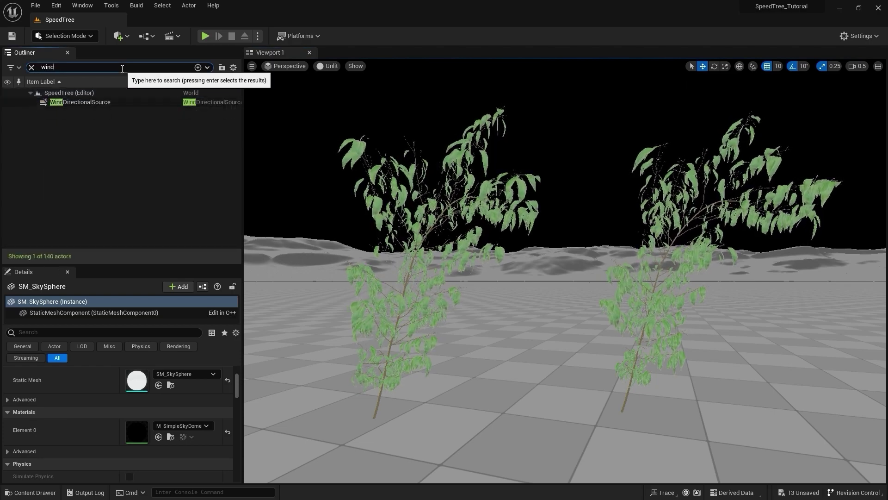
pyautogui.click(74, 102)
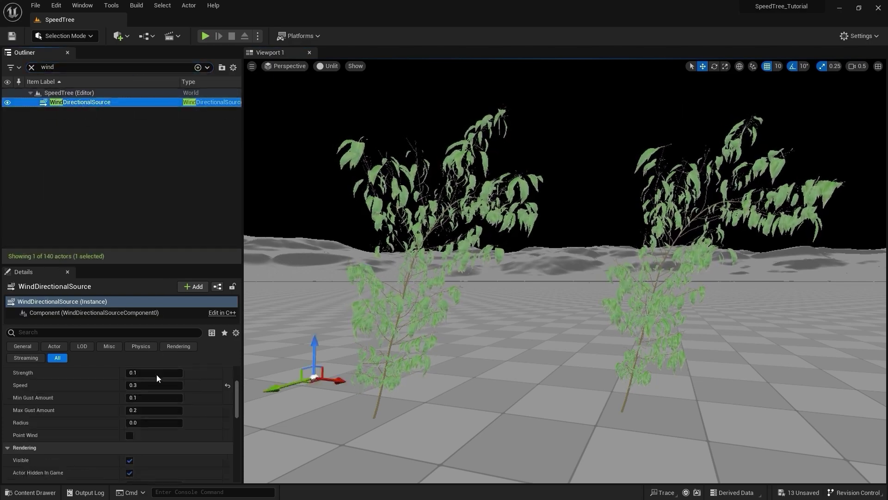
pyautogui.click(155, 373)
pyautogui.click(168, 387)
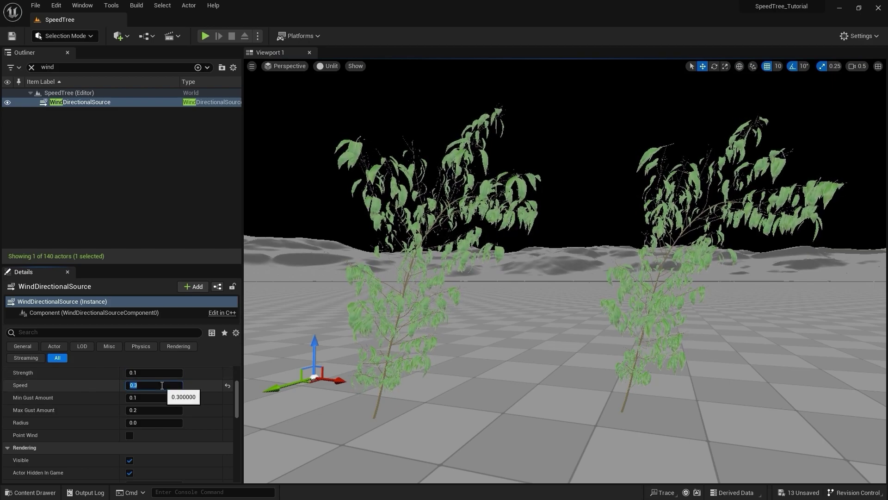
pyautogui.write('.15')
pyautogui.click(157, 373)
pyautogui.write('.35')
pyautogui.click(288, 131)
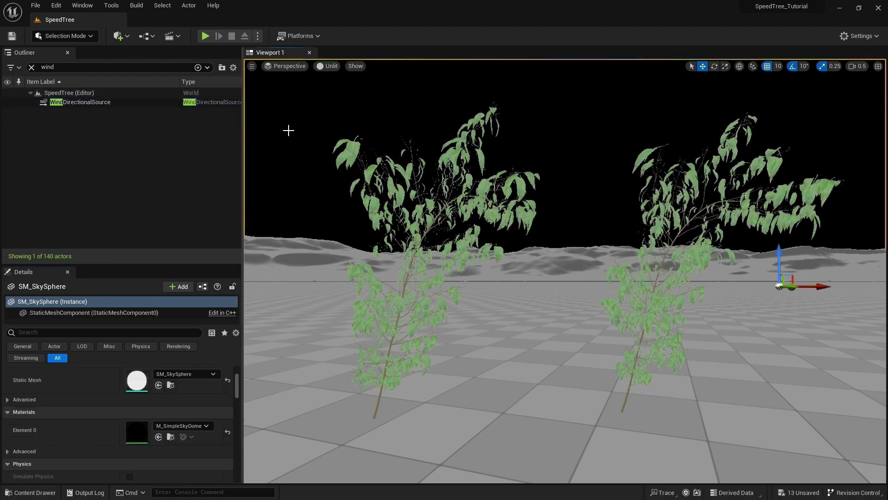
pyautogui.press('Escape')
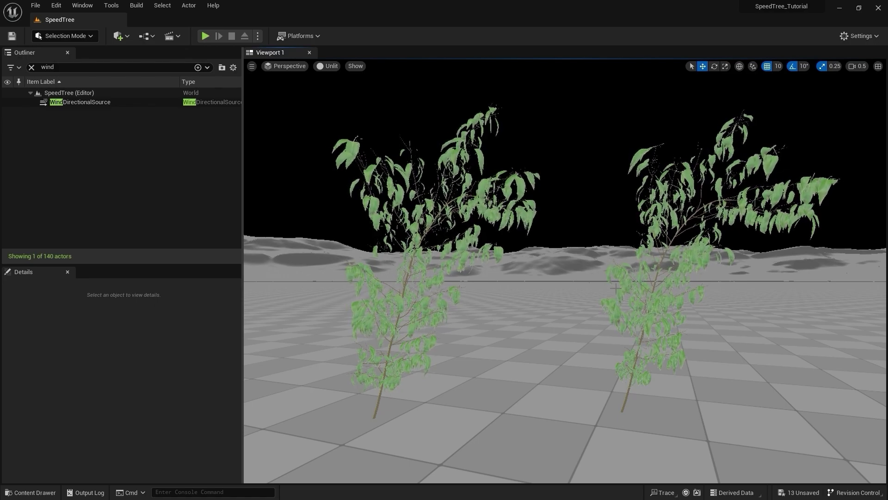
pyautogui.scroll(5, 617, 288)
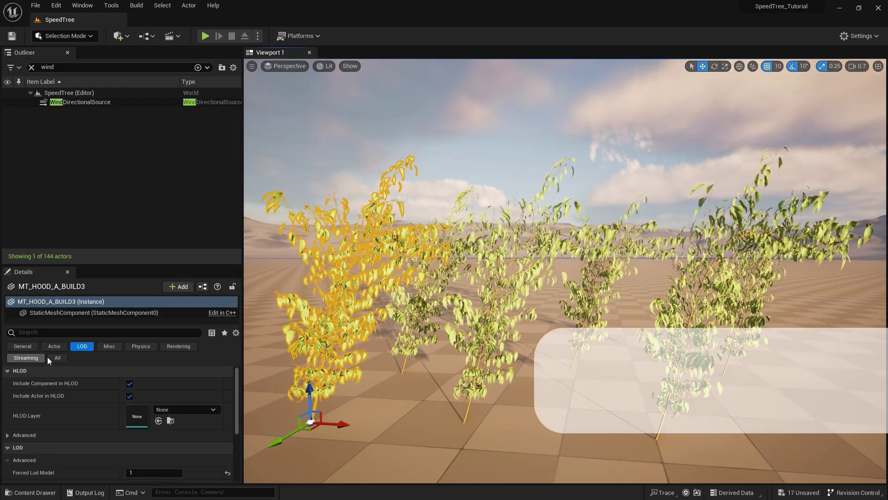
# Show all properties of the selected MT_HOOD_A_BUILD3 tree and open its Leaf_Leaf_Mat material for editing
pyautogui.click(51, 358)
pyautogui.scroll(-5, 97, 456)
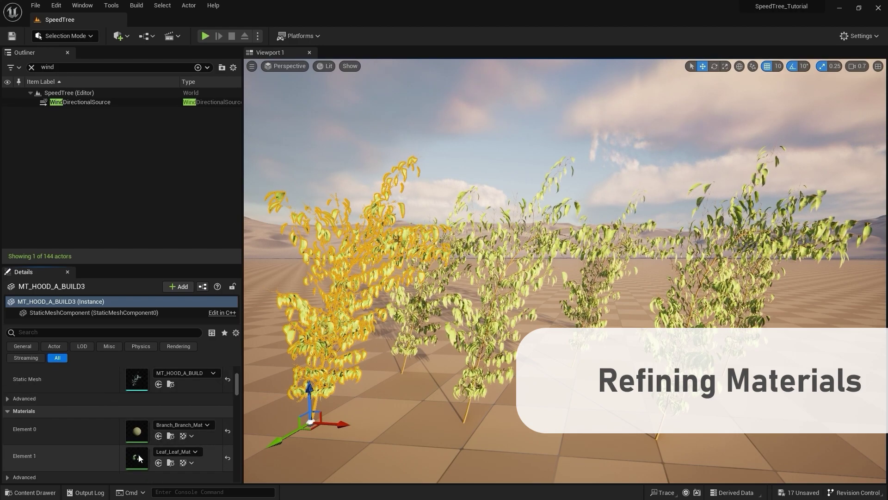
pyautogui.doubleClick(133, 453)
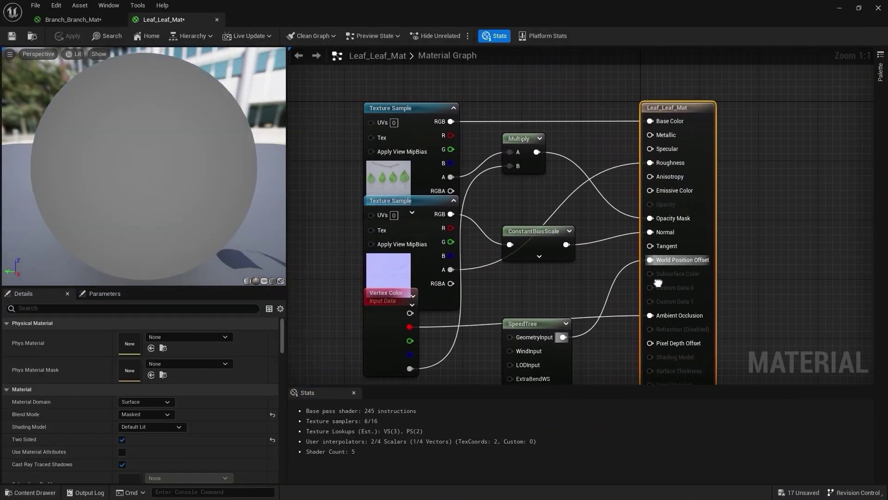
# Move all the input nodes together away from the Leaf_Leaf_Mat output node to make room in the graph
pyautogui.moveTo(664, 284); pyautogui.dragTo(720, 301, button='right')
pyautogui.scroll(-2, 363, 104)
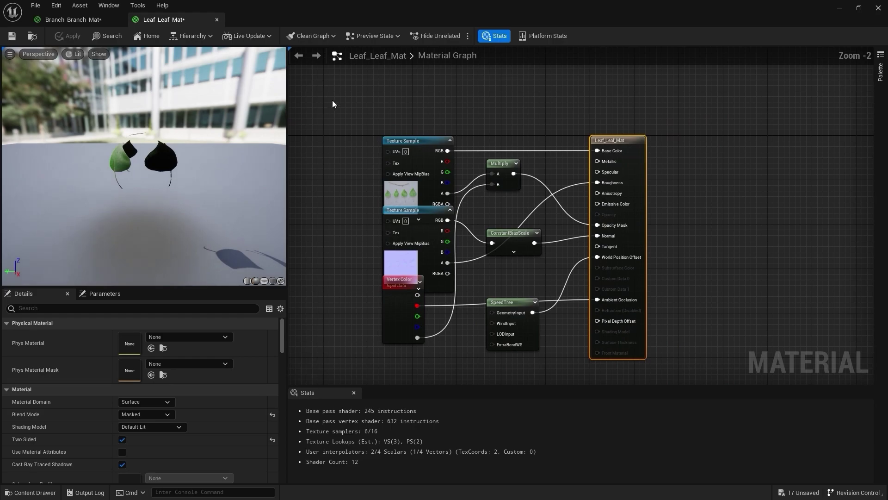
pyautogui.moveTo(332, 100); pyautogui.dragTo(557, 365)
pyautogui.moveTo(525, 297); pyautogui.dragTo(387, 299)
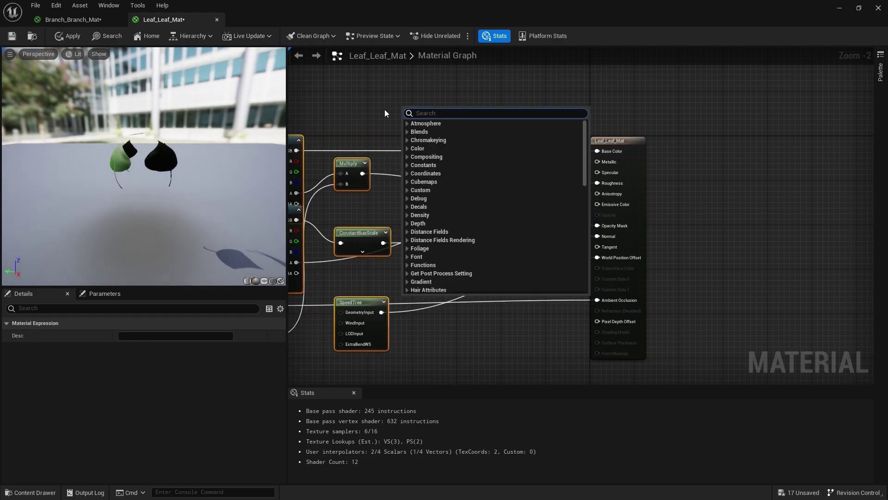
# Add a SpeedTreeColorVariation node above the existing connections, near the material output node
pyautogui.rightClick(415, 113)
pyautogui.write('vari')
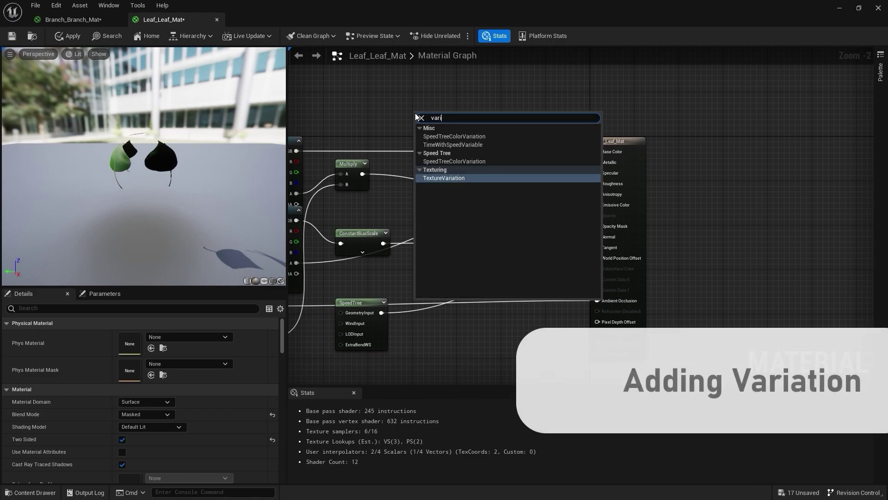
pyautogui.click(472, 161)
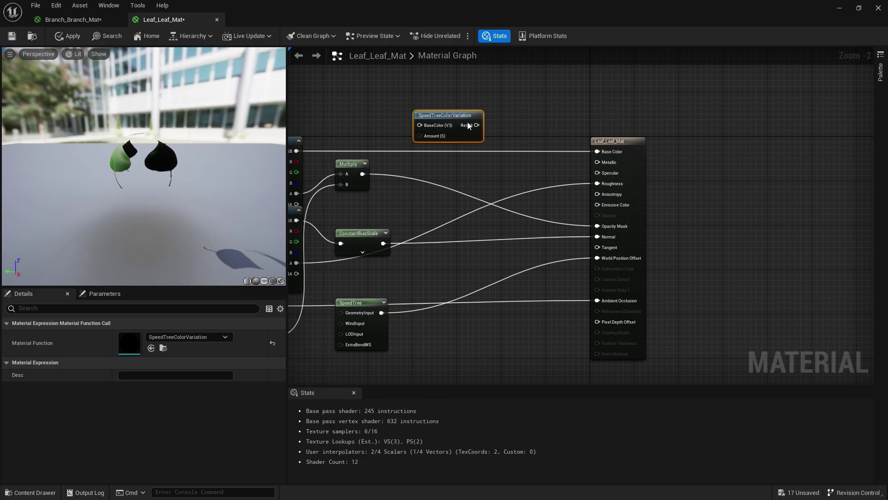
pyautogui.moveTo(482, 121); pyautogui.dragTo(526, 119)
# Add a scalar parameter named Variation and connect it to the Amount input of SpeedTreeColorVariation
pyautogui.click(375, 114)
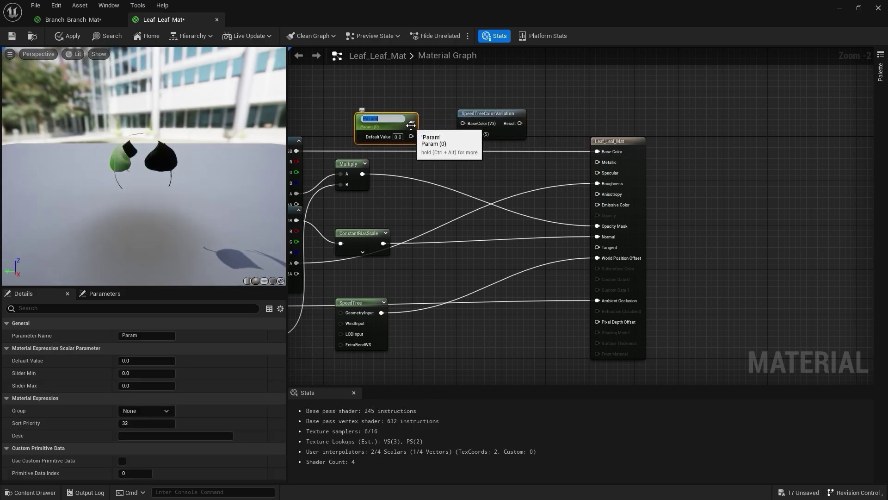
pyautogui.click(427, 93)
pyautogui.moveTo(413, 132); pyautogui.dragTo(463, 135)
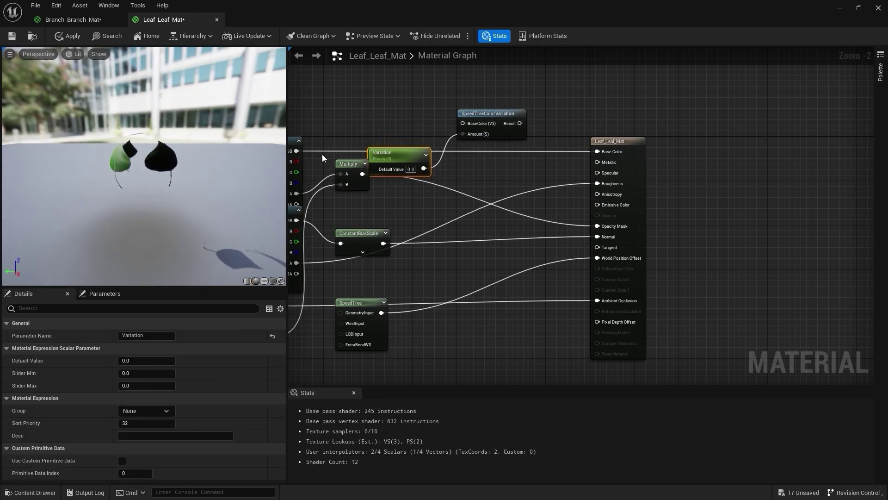
# Route the leaf texture's RGB through SpeedTreeColorVariation into Base Color, reposition the Variation node and save the material
pyautogui.moveTo(299, 152); pyautogui.dragTo(468, 124)
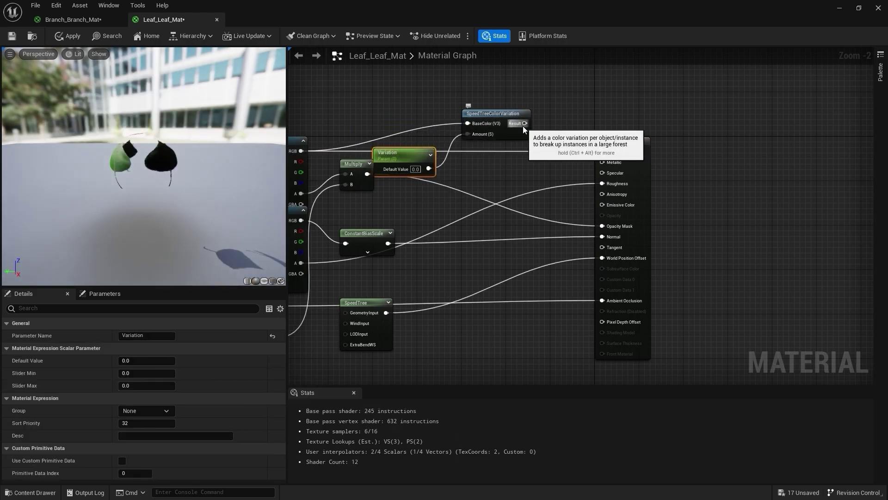
pyautogui.moveTo(524, 124); pyautogui.dragTo(602, 154)
pyautogui.moveTo(418, 150); pyautogui.dragTo(440, 152)
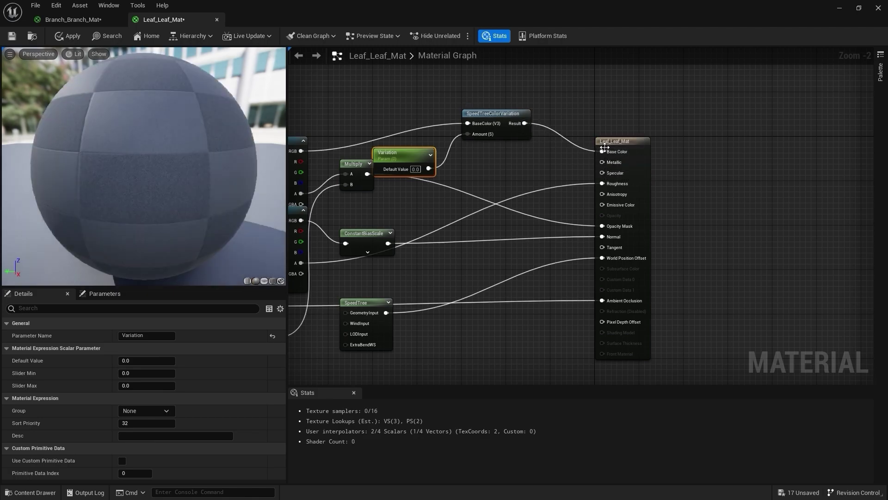
pyautogui.doubleClick(439, 152)
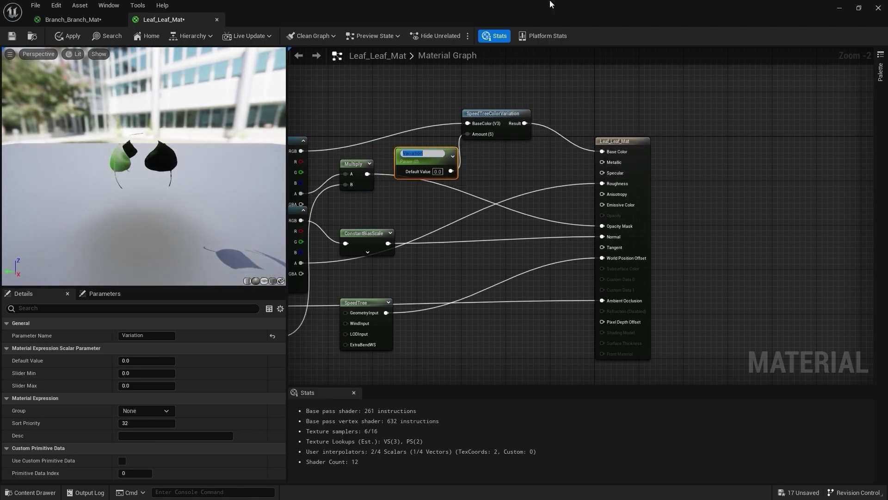
pyautogui.click(16, 41)
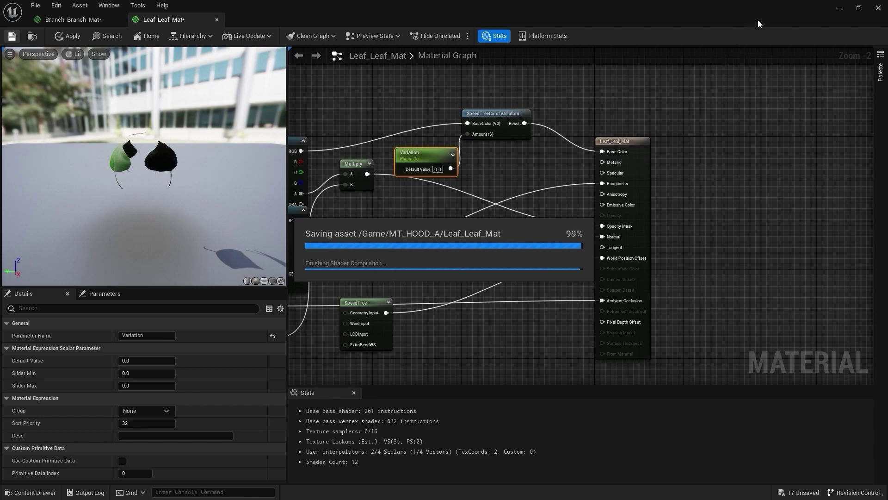
# Resize the material editor window to sit beside the level view and adjust the Variation parameter's Default Value
pyautogui.moveTo(734, 17); pyautogui.dragTo(1, 8)
pyautogui.moveTo(442, 249); pyautogui.dragTo(383, 450)
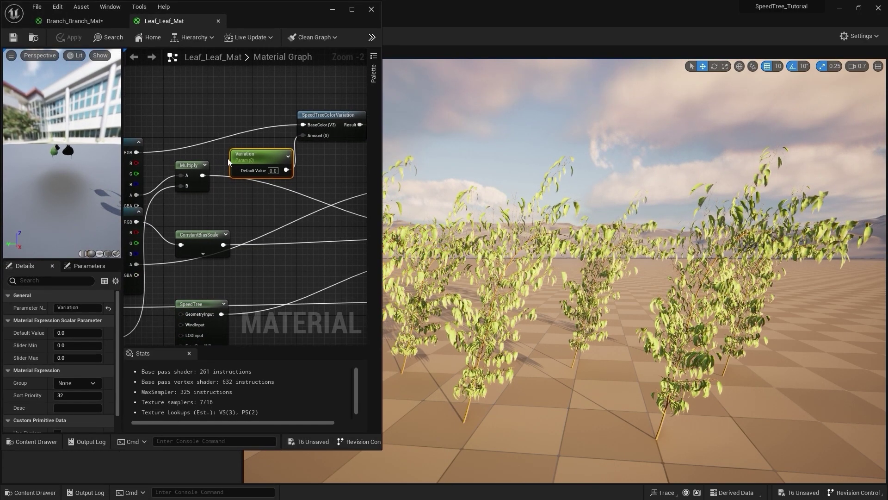
pyautogui.click(250, 154)
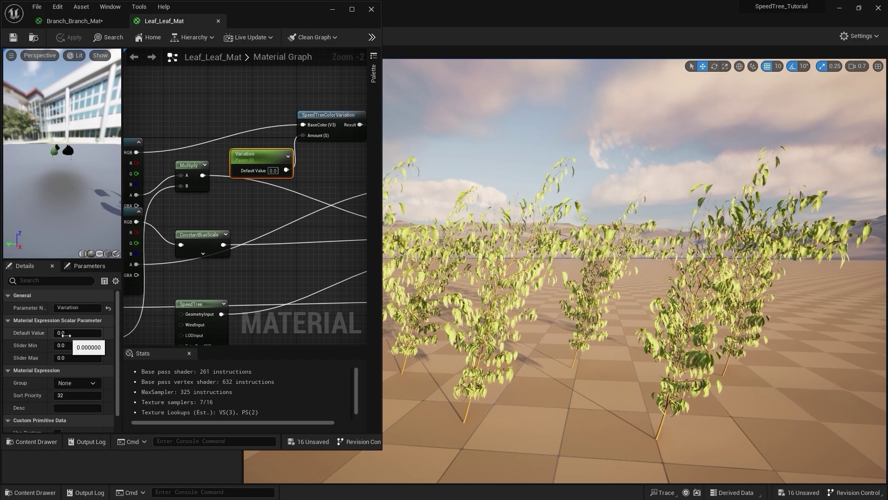
pyautogui.moveTo(66, 335)
pyautogui.mouseDown()
pyautogui.moveTo(95, 335)
pyautogui.moveTo(72, 335)
pyautogui.mouseUp()
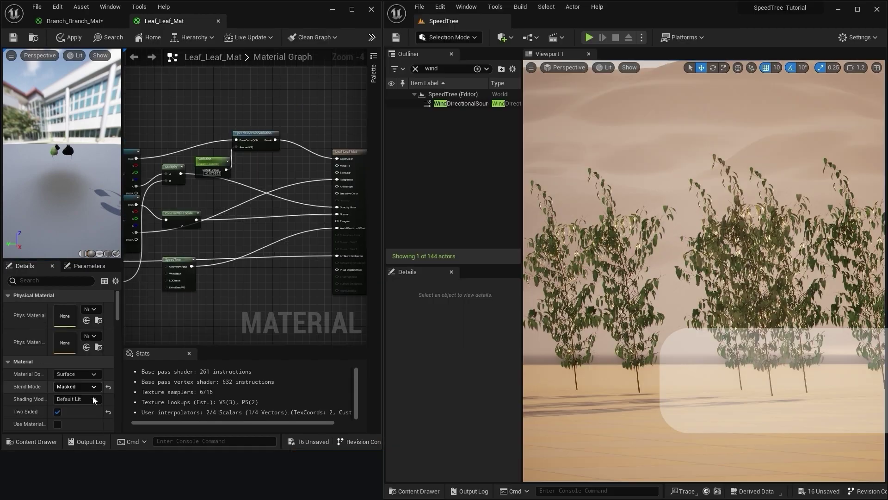
# Set the leaf material's Shading Model to Two Sided Foliage and move the leaf Texture Sample node clear of its neighbours
pyautogui.click(94, 399)
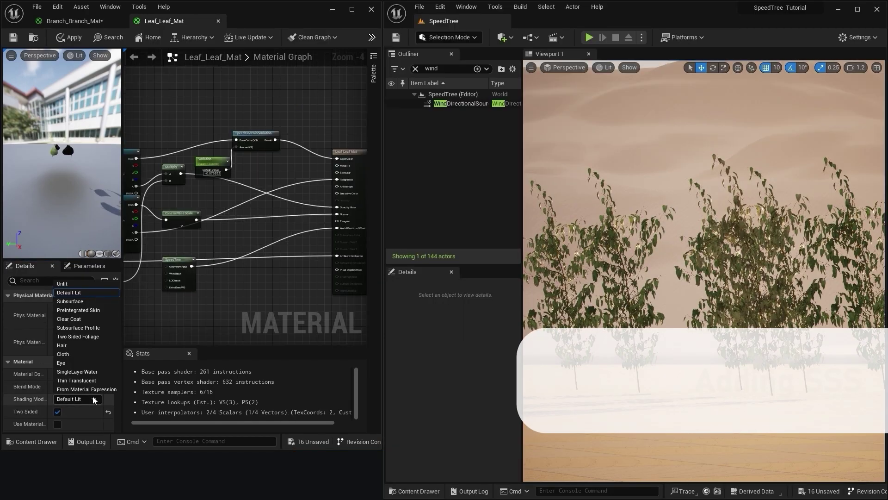
pyautogui.click(90, 337)
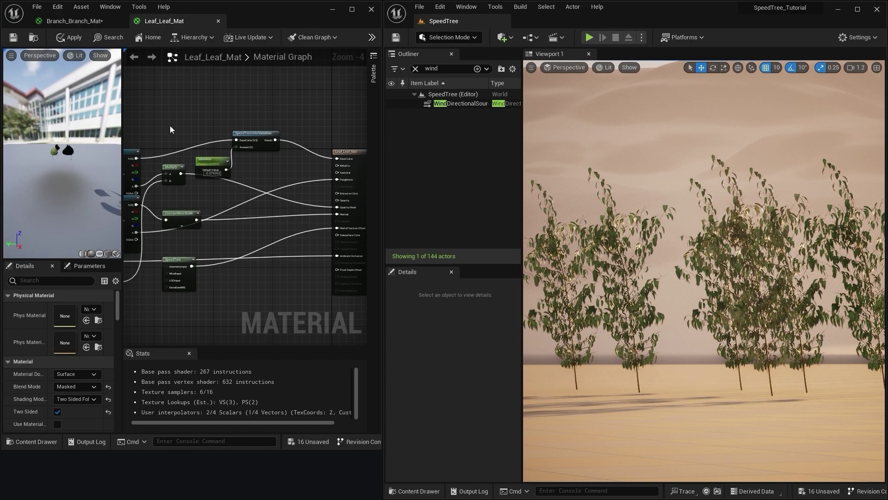
pyautogui.moveTo(171, 128); pyautogui.dragTo(192, 121, button='right')
pyautogui.moveTo(150, 144); pyautogui.dragTo(169, 111)
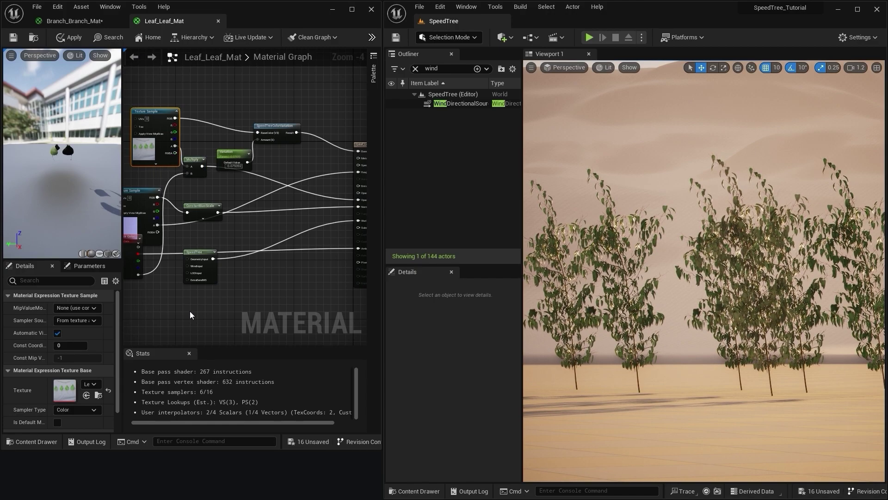
# Add a Multiply node and a scalar parameter named SSS in the empty area below the SpeedTree node
pyautogui.click(287, 286)
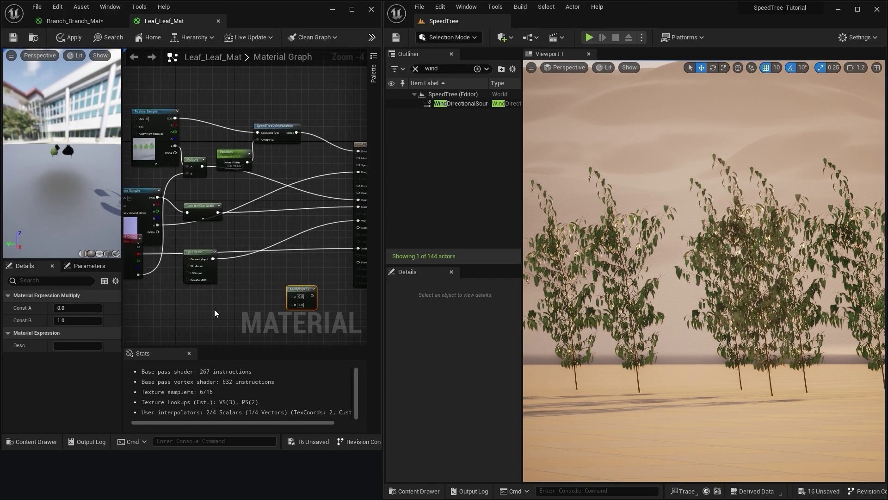
pyautogui.click(194, 310)
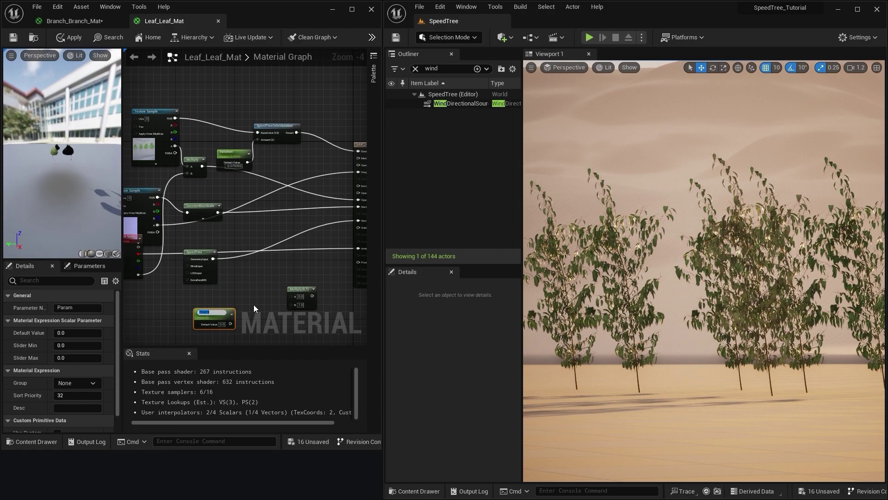
pyautogui.write('E')
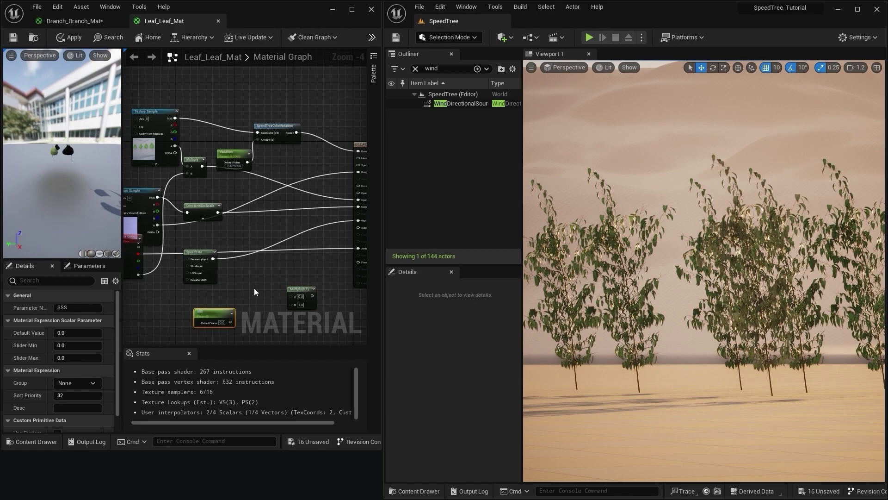
pyautogui.click(253, 304)
# Multiply the leaf texture's RGB by the SSS parameter and connect the result to Subsurface Color
pyautogui.moveTo(174, 118); pyautogui.dragTo(290, 296)
pyautogui.moveTo(230, 323); pyautogui.dragTo(190, 229)
pyautogui.scroll(2, 187, 227)
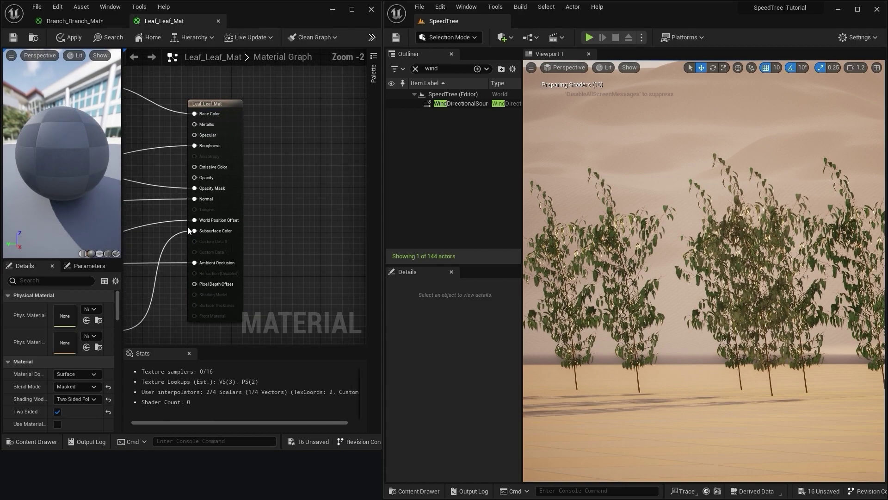
# Add a scalar parameter named opacity, connect it to the leaf material's Opacity input and save the material
pyautogui.moveTo(187, 227); pyautogui.dragTo(324, 213, button='right')
pyautogui.scroll(-2, 304, 231)
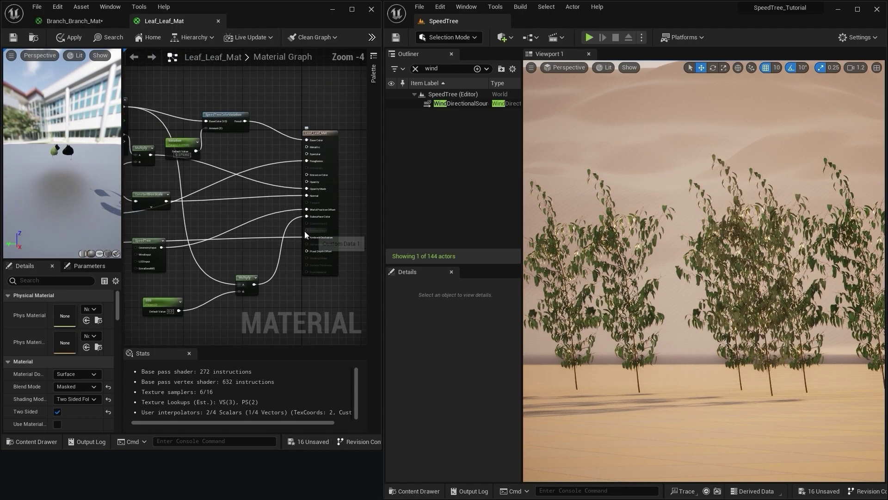
pyautogui.click(216, 317)
pyautogui.write('ssssopacity')
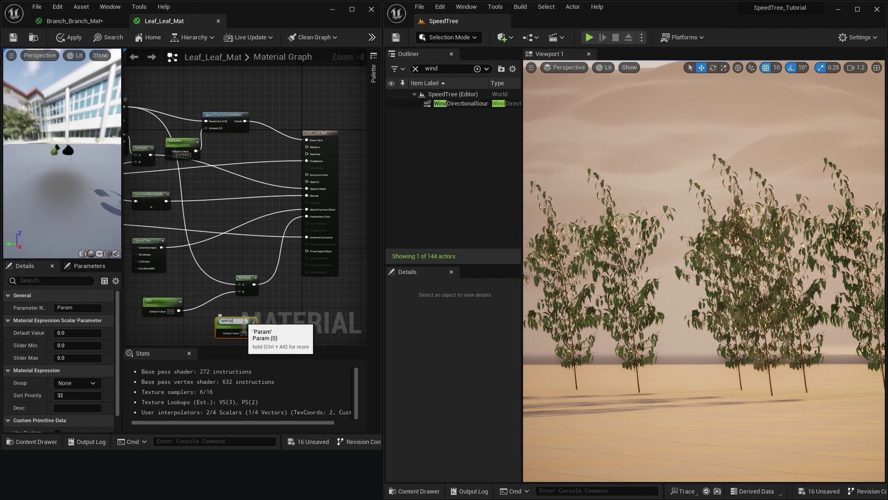
pyautogui.press('Return')
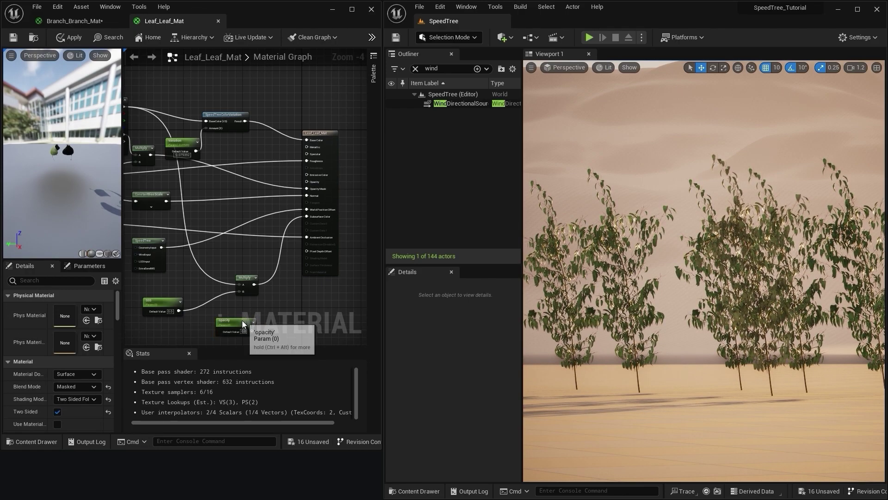
pyautogui.moveTo(242, 323); pyautogui.dragTo(311, 183)
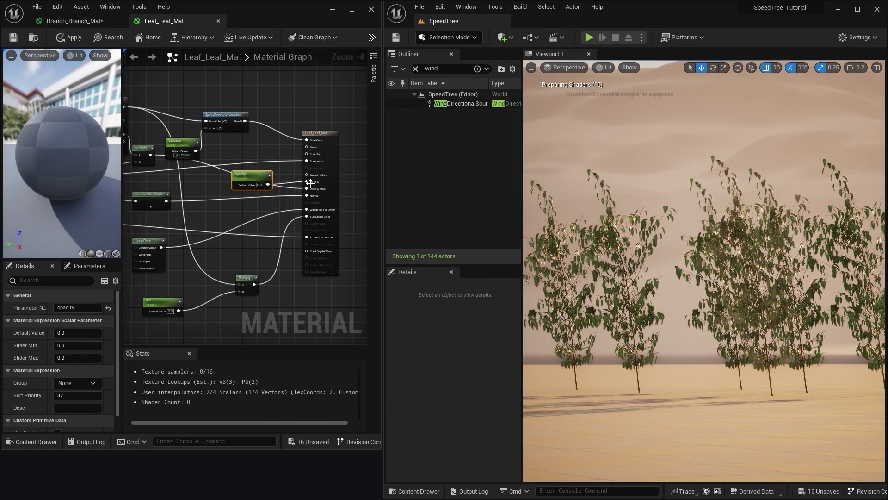
pyautogui.click(19, 38)
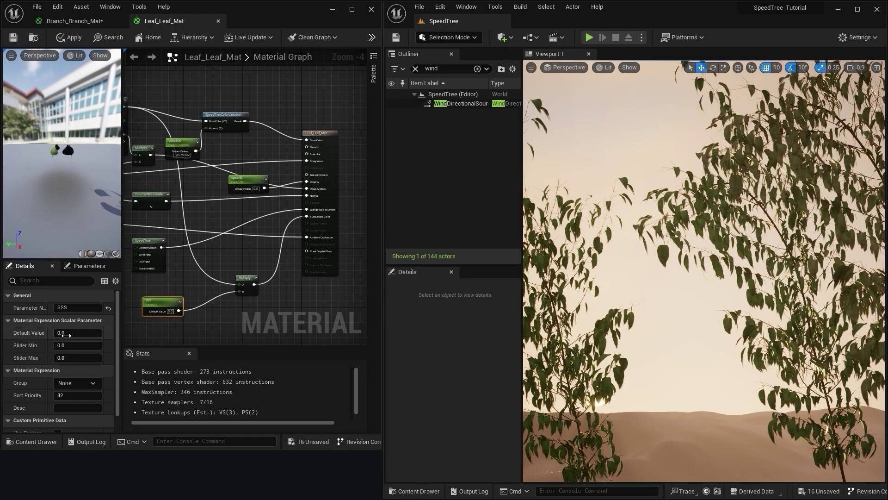
# Set the SSS parameter's Default Value to 0.5 and check the leaves' translucency in the level view
pyautogui.moveTo(67, 335); pyautogui.dragTo(107, 333)
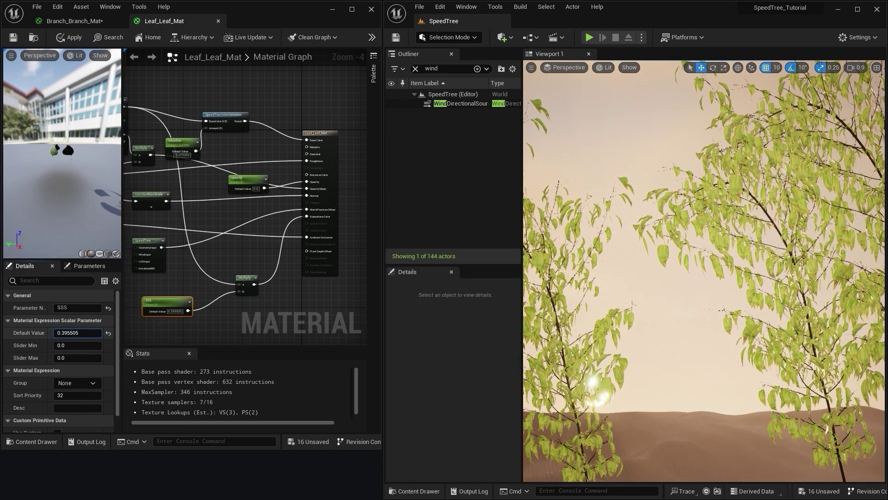
pyautogui.hotkey('ctrl', 'z')
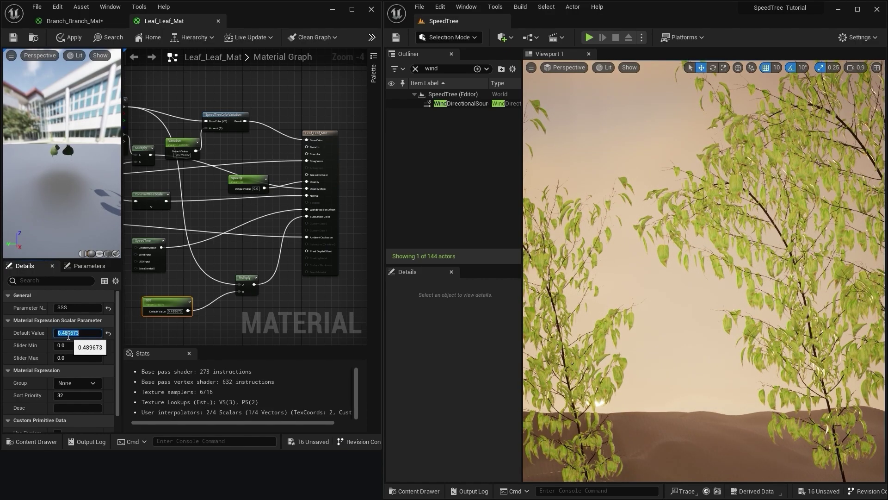
pyautogui.hotkey('ctrl', 'a')
pyautogui.write('0.5')
pyautogui.press('Return')
pyautogui.moveTo(765, 298); pyautogui.dragTo(736, 311, button='right')
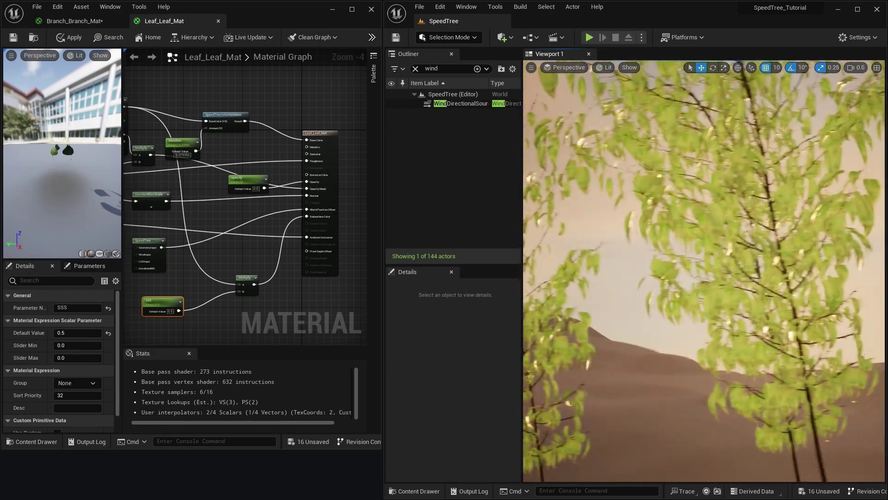
pyautogui.moveTo(736, 311); pyautogui.dragTo(731, 293, button='right')
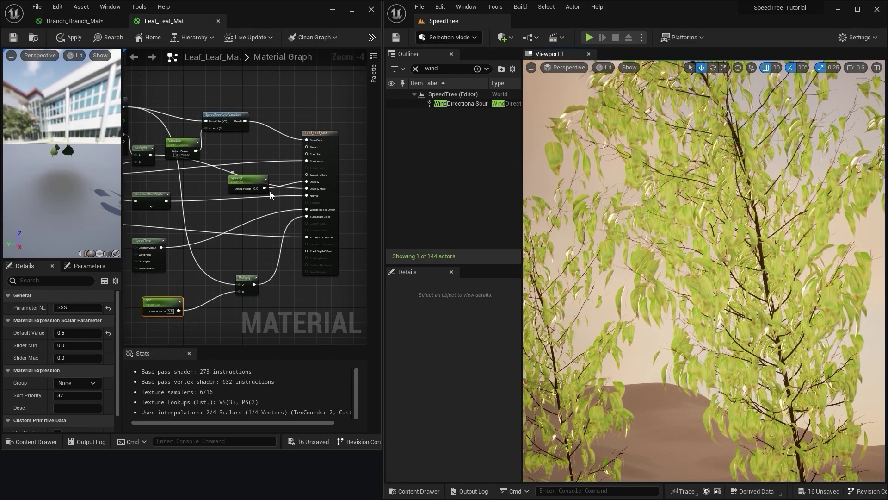
# Adjust the opacity parameter's Default Value in the leaf material
pyautogui.scroll(2, 271, 195)
pyautogui.click(247, 174)
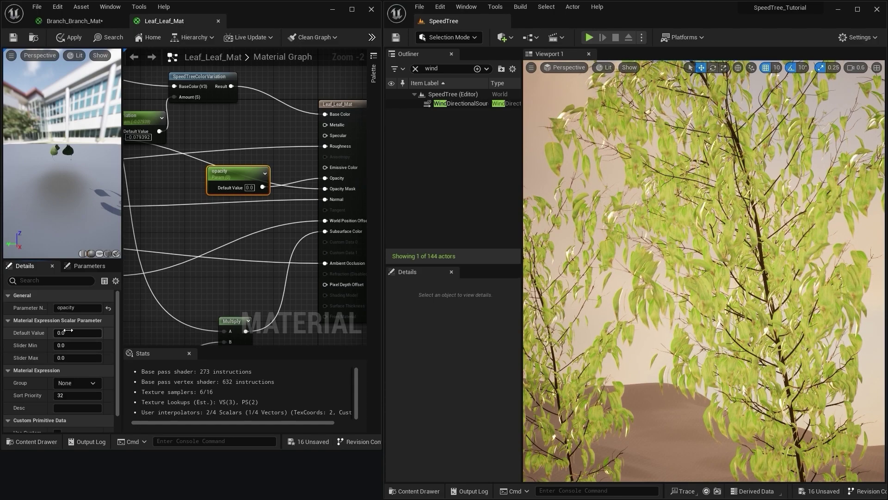
pyautogui.moveTo(69, 329); pyautogui.dragTo(99, 333)
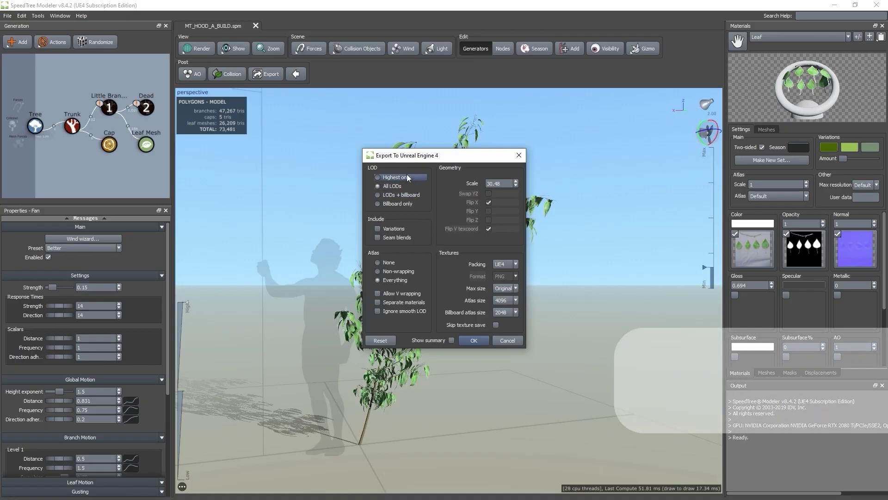
# In SpeedTree Modeler, export the tree to Unreal Engine 4 with the LOD option Billboard only
pyautogui.click(392, 204)
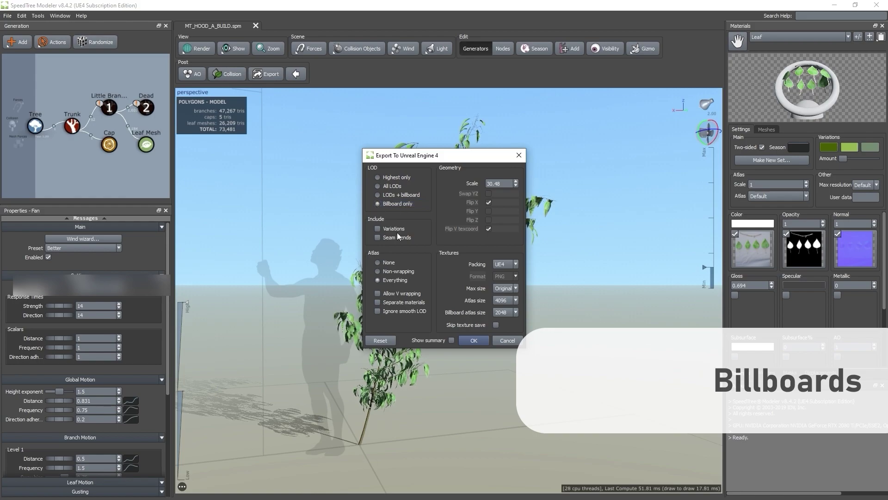
pyautogui.click(472, 341)
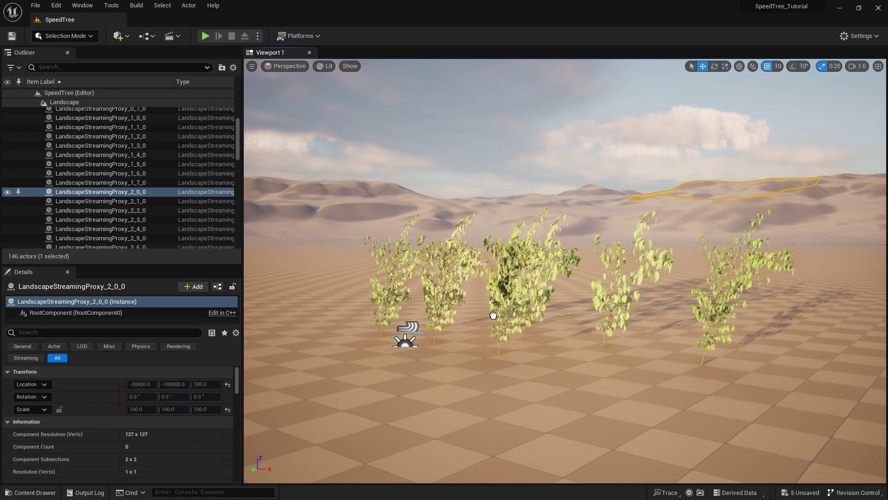
# In Unreal Editor, place the billboard tree MT_HOOD_A_BB among the existing trees and clear the selection
pyautogui.click(442, 377)
pyautogui.click(481, 151)
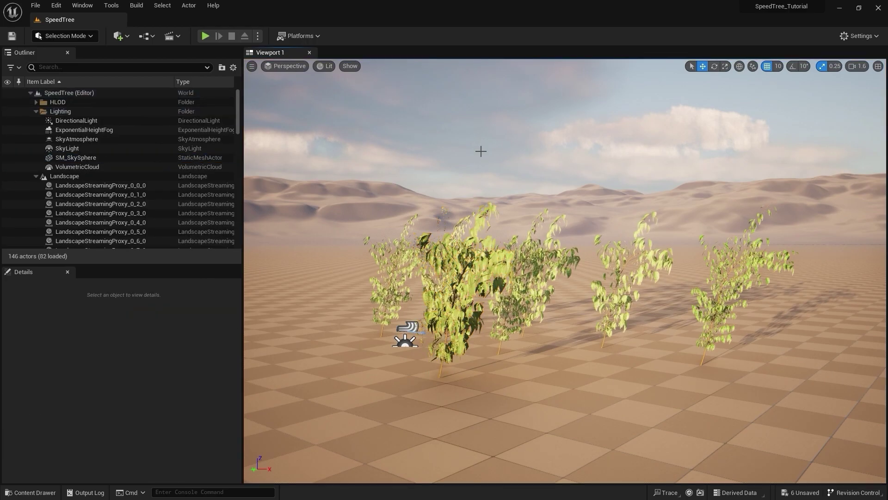
# Compare the billboard tree with the full-geometry trees from far away and close up
pyautogui.press('w')
pyautogui.moveTo(428, 225)
pyautogui.mouseDown(button='right')
pyautogui.moveTo(429, 255)
pyautogui.moveTo(429, 192)
pyautogui.moveTo(429, 217)
pyautogui.mouseUp(button='right')
pyautogui.scroll(-2, 429, 245)
pyautogui.scroll(-3, 429, 240)
pyautogui.scroll(2, 429, 217)
pyautogui.scroll(3, 429, 206)
pyautogui.scroll(2, 429, 217)
pyautogui.scroll(1, 429, 218)
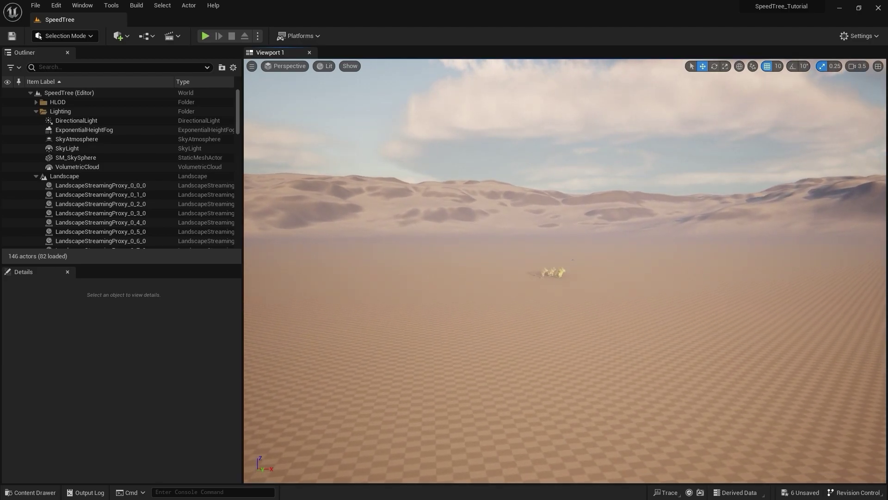
pyautogui.moveTo(429, 217); pyautogui.dragTo(429, 217, button='right')
pyautogui.scroll(-2, 429, 218)
pyautogui.press('w')
pyautogui.scroll(-1, 429, 217)
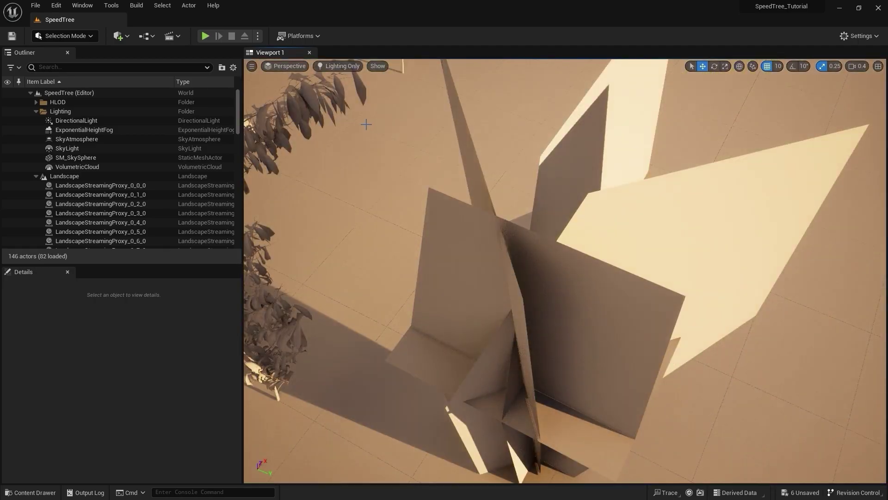
# Examine the billboard tree's intersecting planes from above in the Lighting Only view mode
pyautogui.moveTo(366, 124); pyautogui.dragTo(366, 124, button='right')
pyautogui.scroll(3, 365, 124)
pyautogui.scroll(2, 366, 124)
pyautogui.moveTo(550, 237); pyautogui.dragTo(550, 237, button='right')
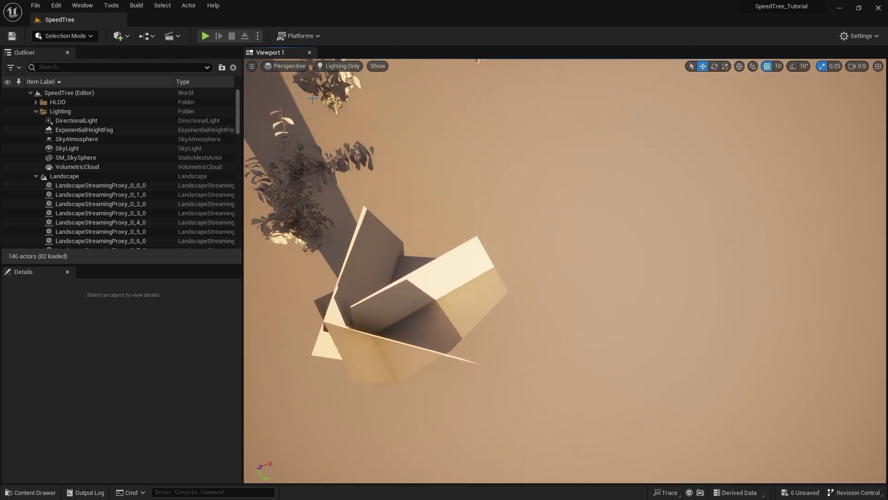
# Return the viewport to the Lit view mode, clear any selection and inspect the textured billboard tree from above
pyautogui.click(342, 75)
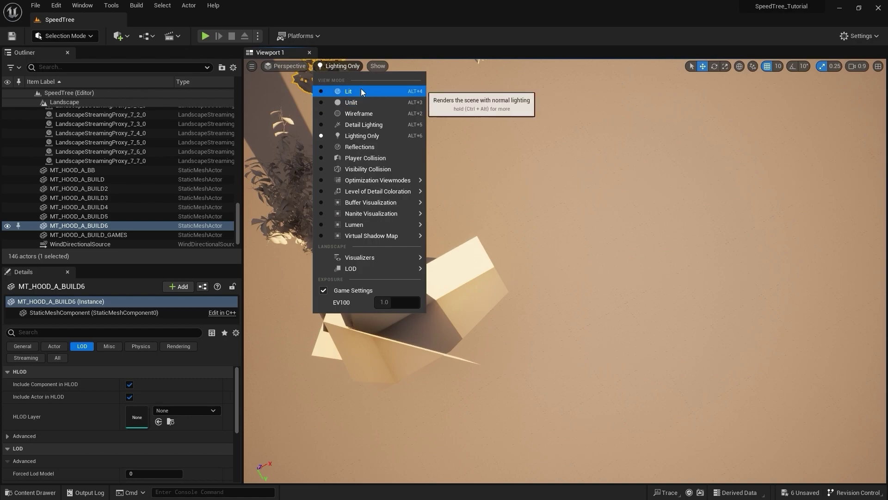
pyautogui.click(361, 92)
pyautogui.press('Escape')
pyautogui.moveTo(550, 237); pyautogui.dragTo(550, 237, button='right')
pyautogui.scroll(-1, 550, 236)
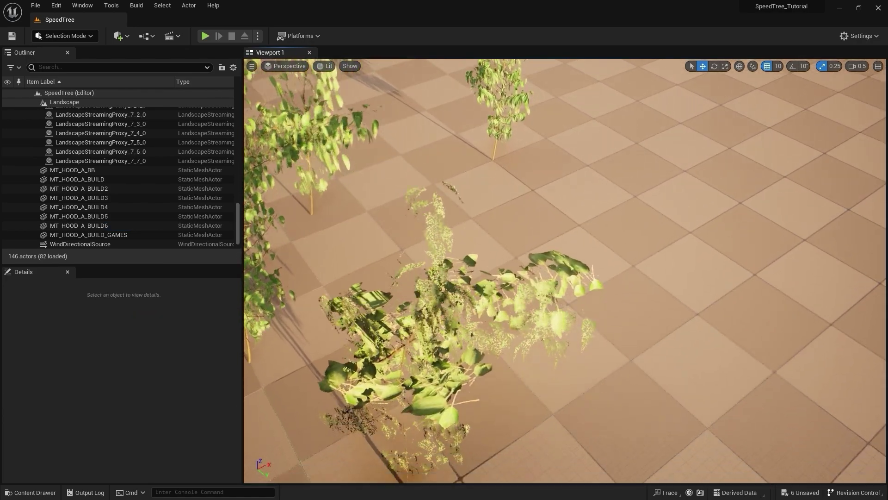